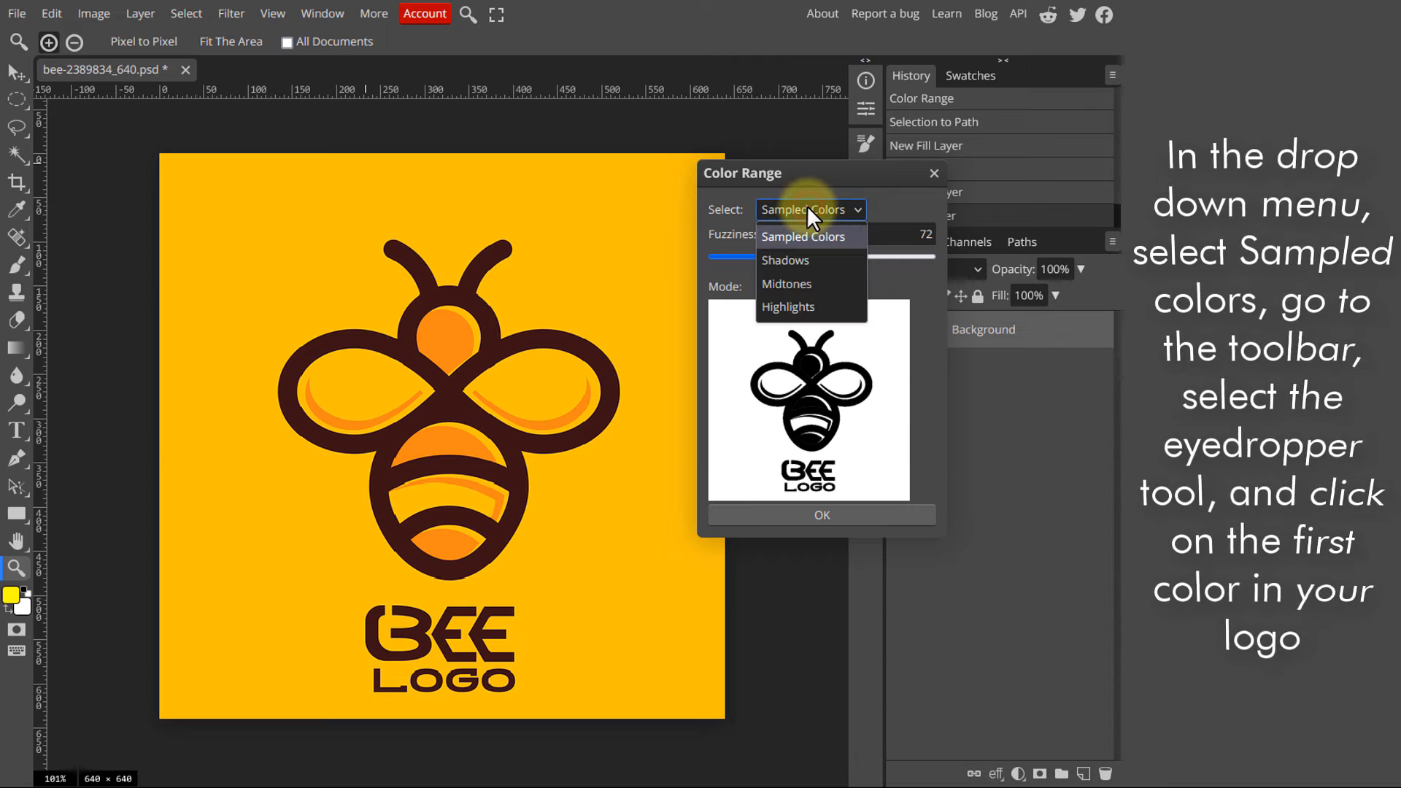
Select the dark brown outline by sampling its color with Color Range in Replace mode, and convert the selection to a path
{"action": "left_click", "coordinate": [808, 208]}
{"action": "left_click", "coordinate": [807, 208]}
{"action": "left_click", "coordinate": [807, 208]}
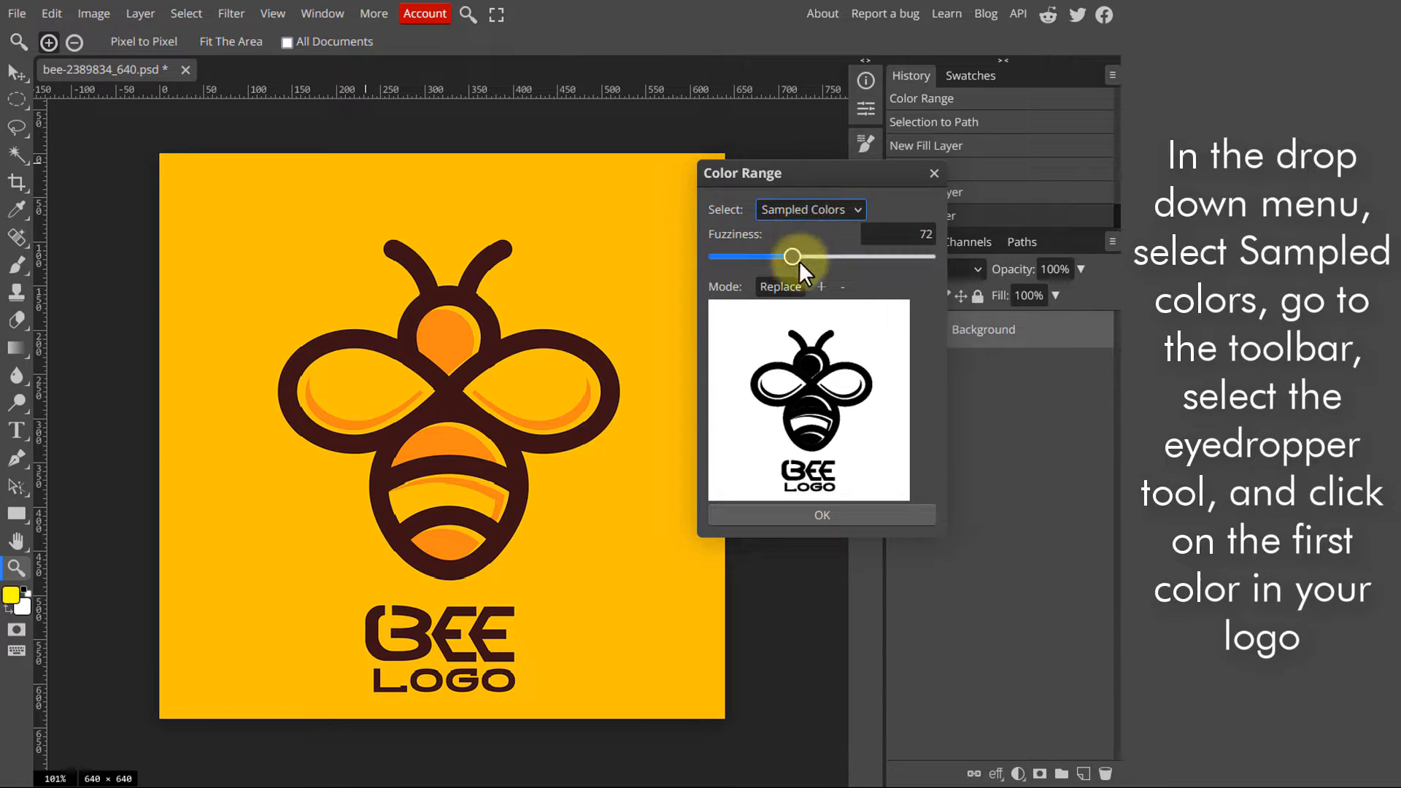
{"action": "left_click", "coordinate": [782, 286]}
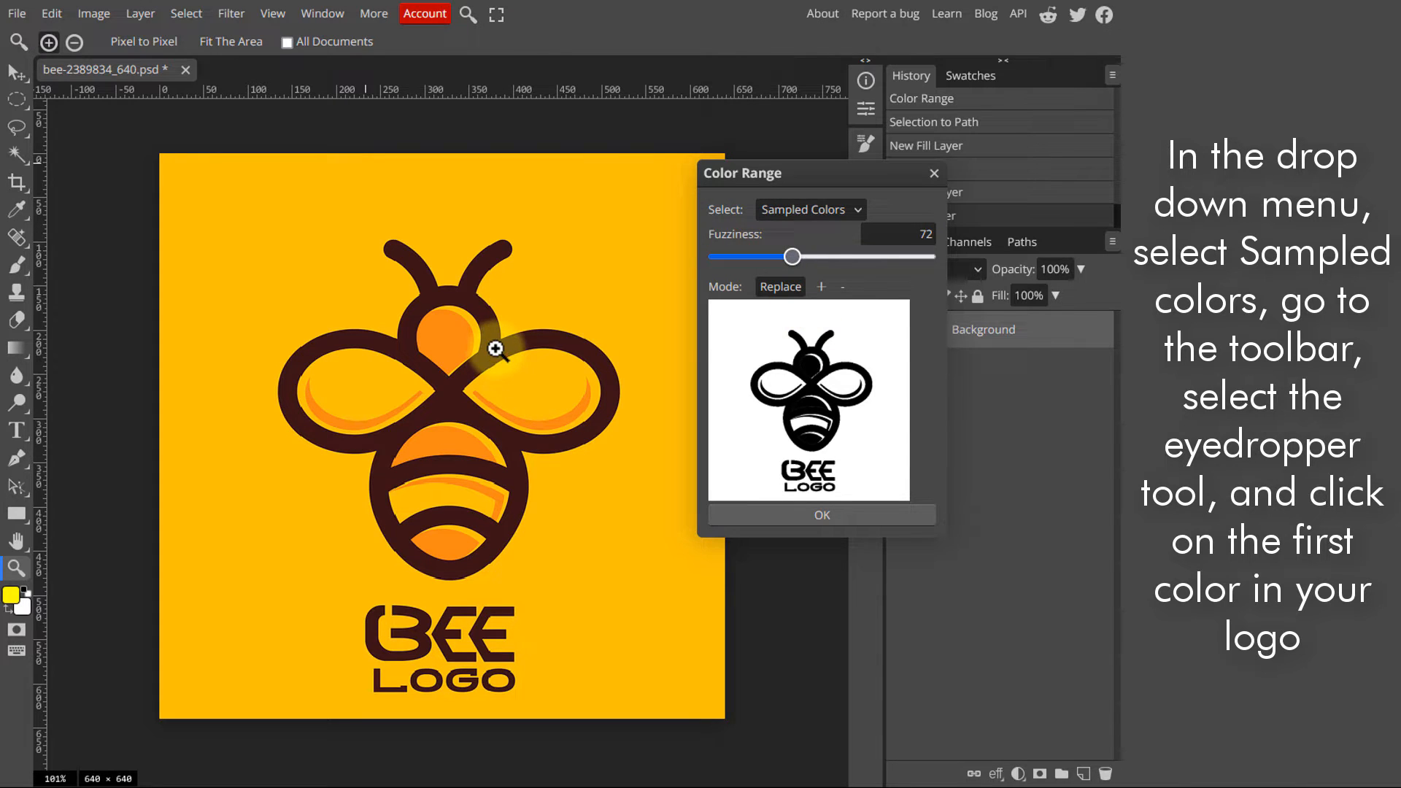
{"action": "left_click", "coordinate": [16, 209]}
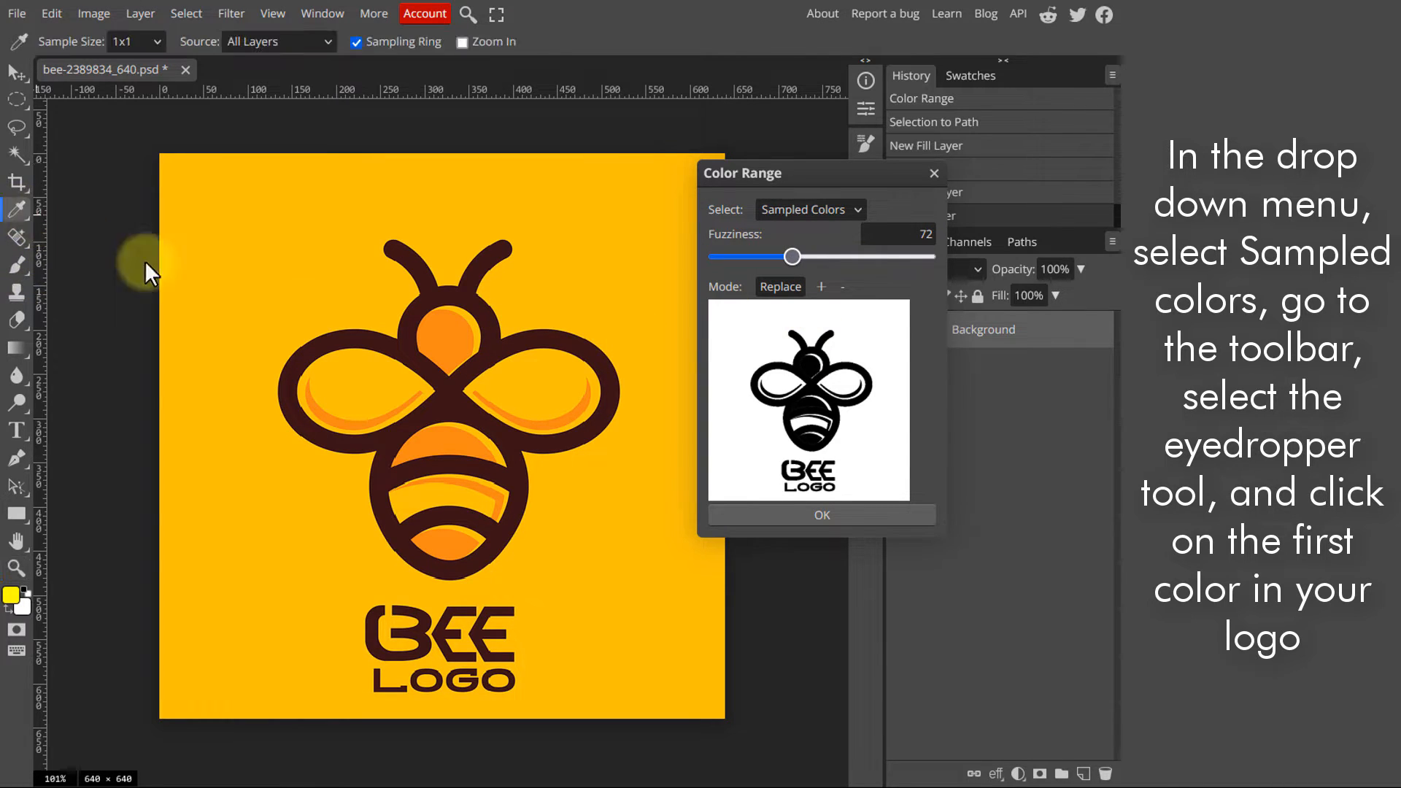
{"action": "left_click", "coordinate": [488, 337]}
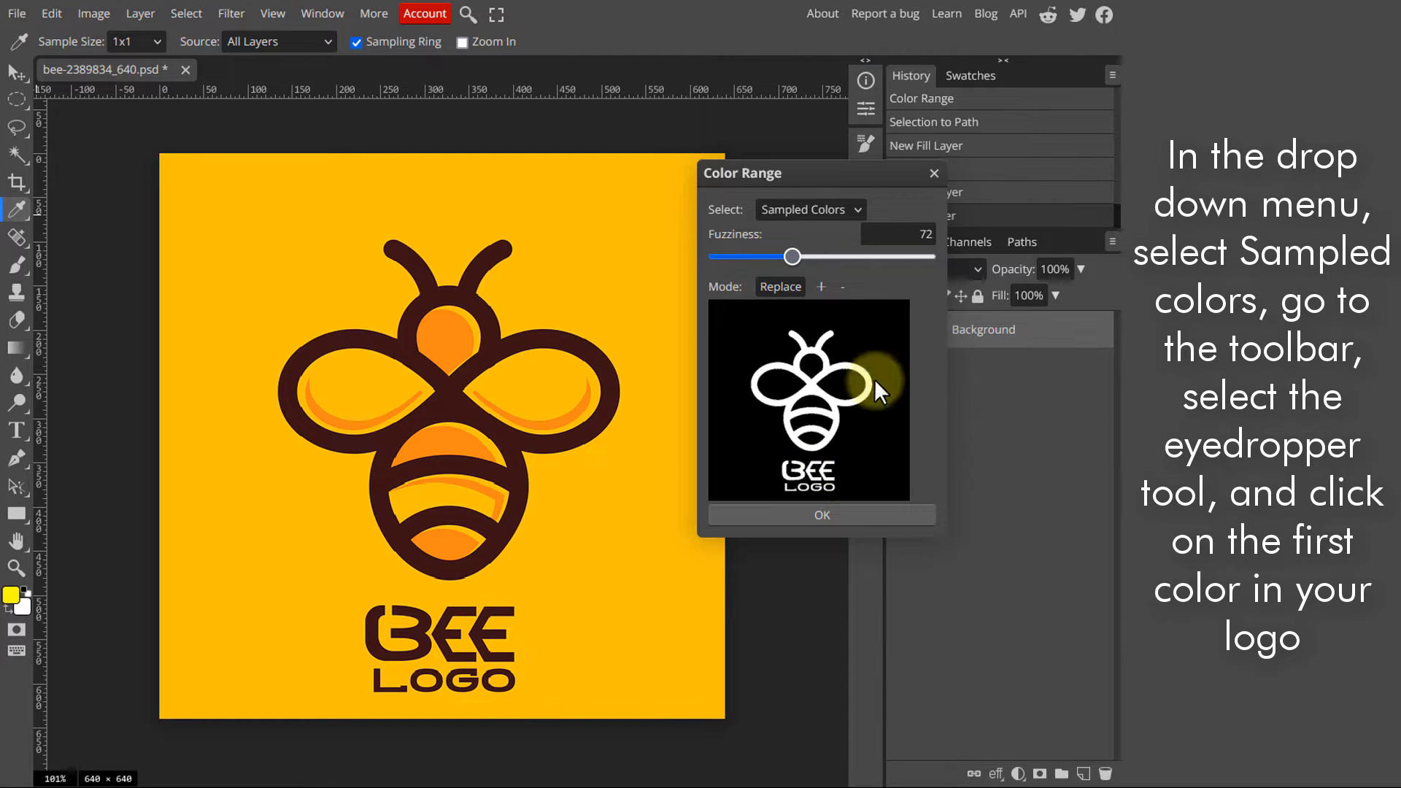
{"action": "left_click", "coordinate": [826, 515]}
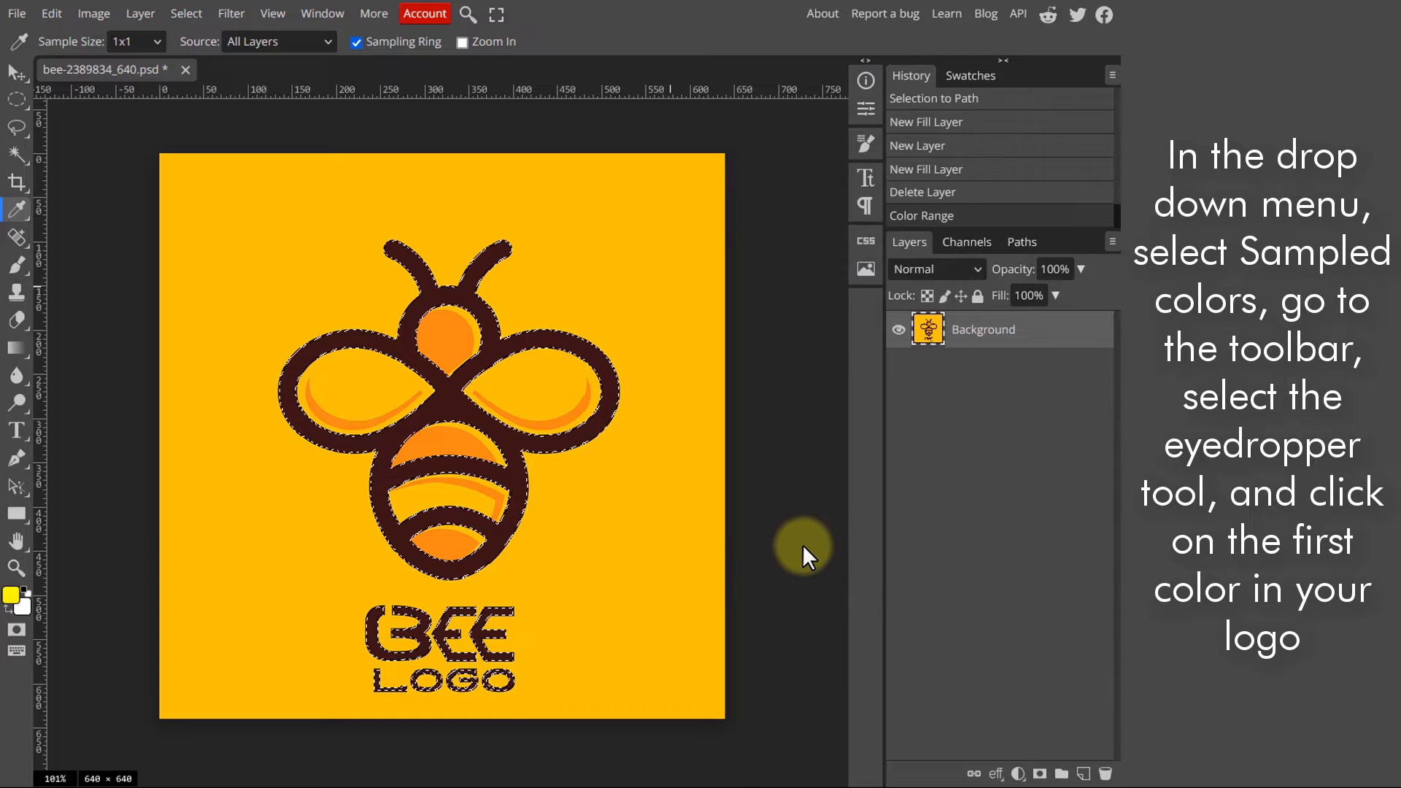
{"action": "left_click", "coordinate": [1022, 243]}
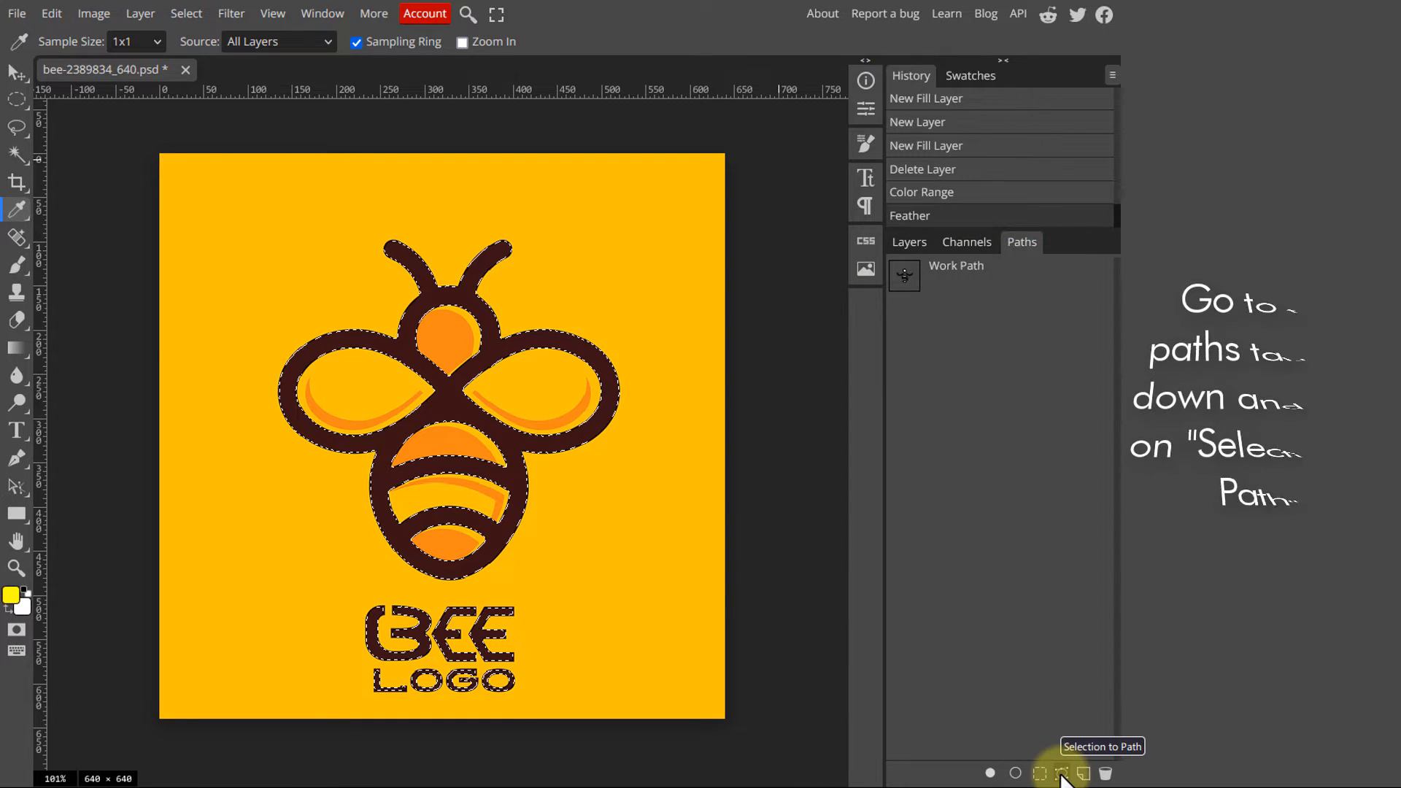
{"action": "left_click", "coordinate": [1062, 774]}
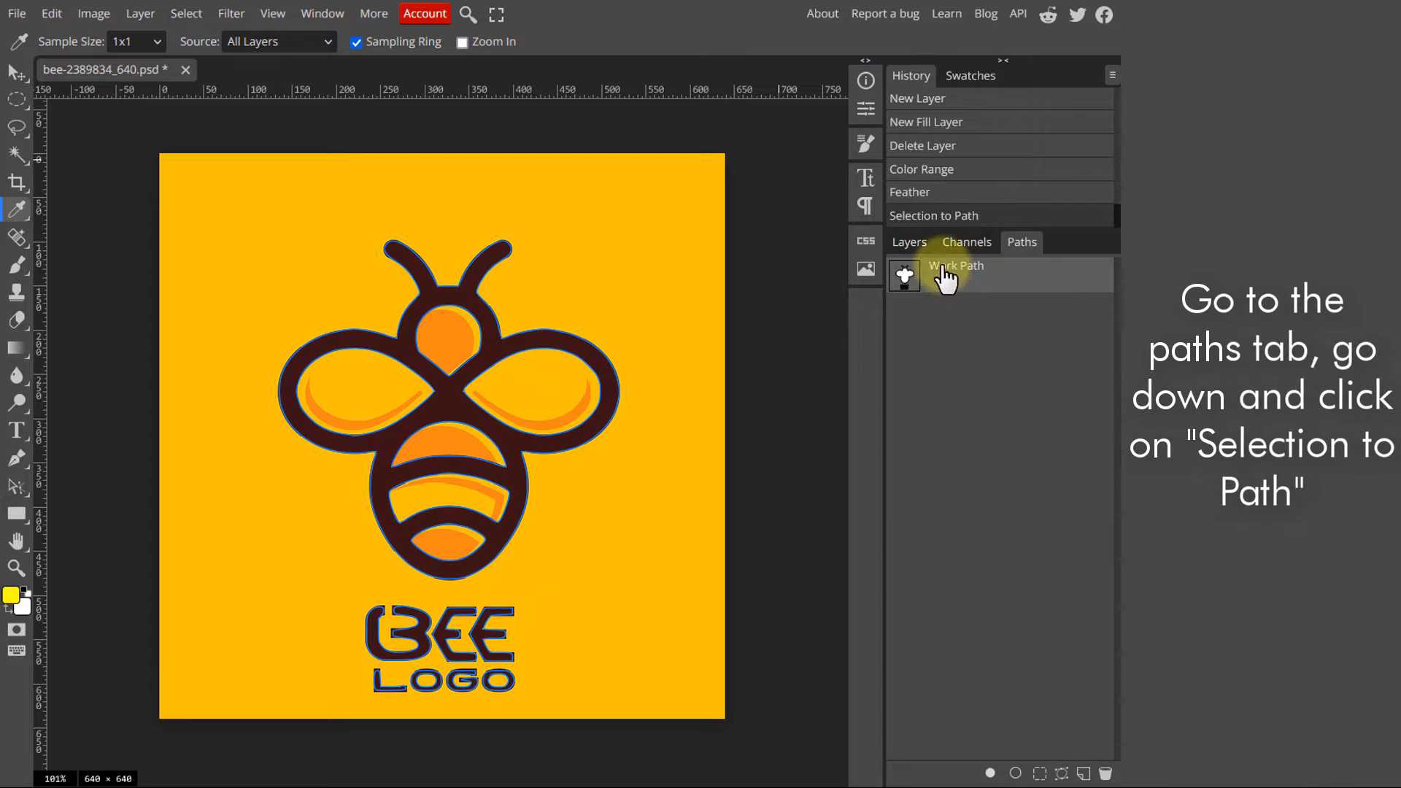
Create a new layer and give it a solid Color Fill in the dark brown sampled from the logo outline
{"action": "left_click", "coordinate": [909, 241]}
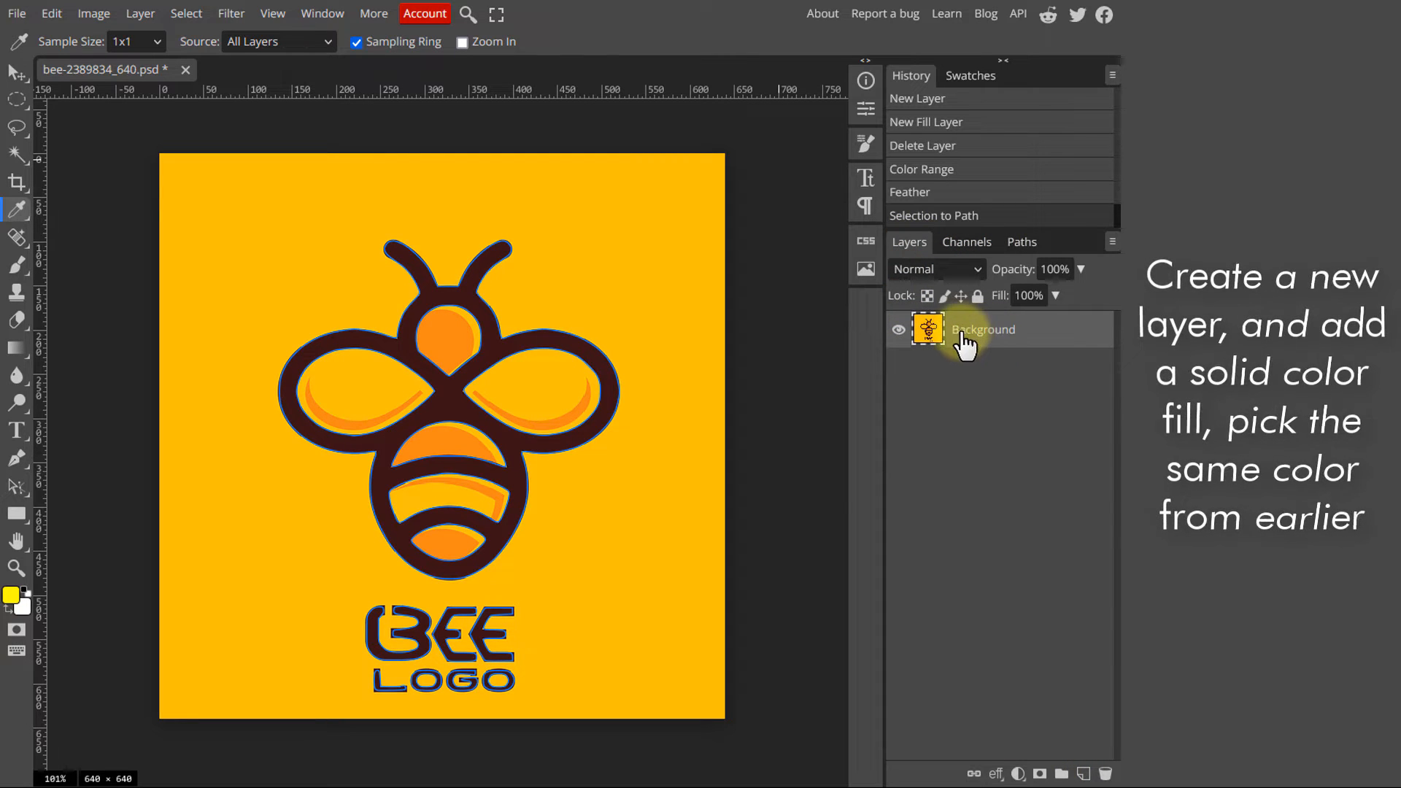
{"action": "left_click", "coordinate": [1093, 774]}
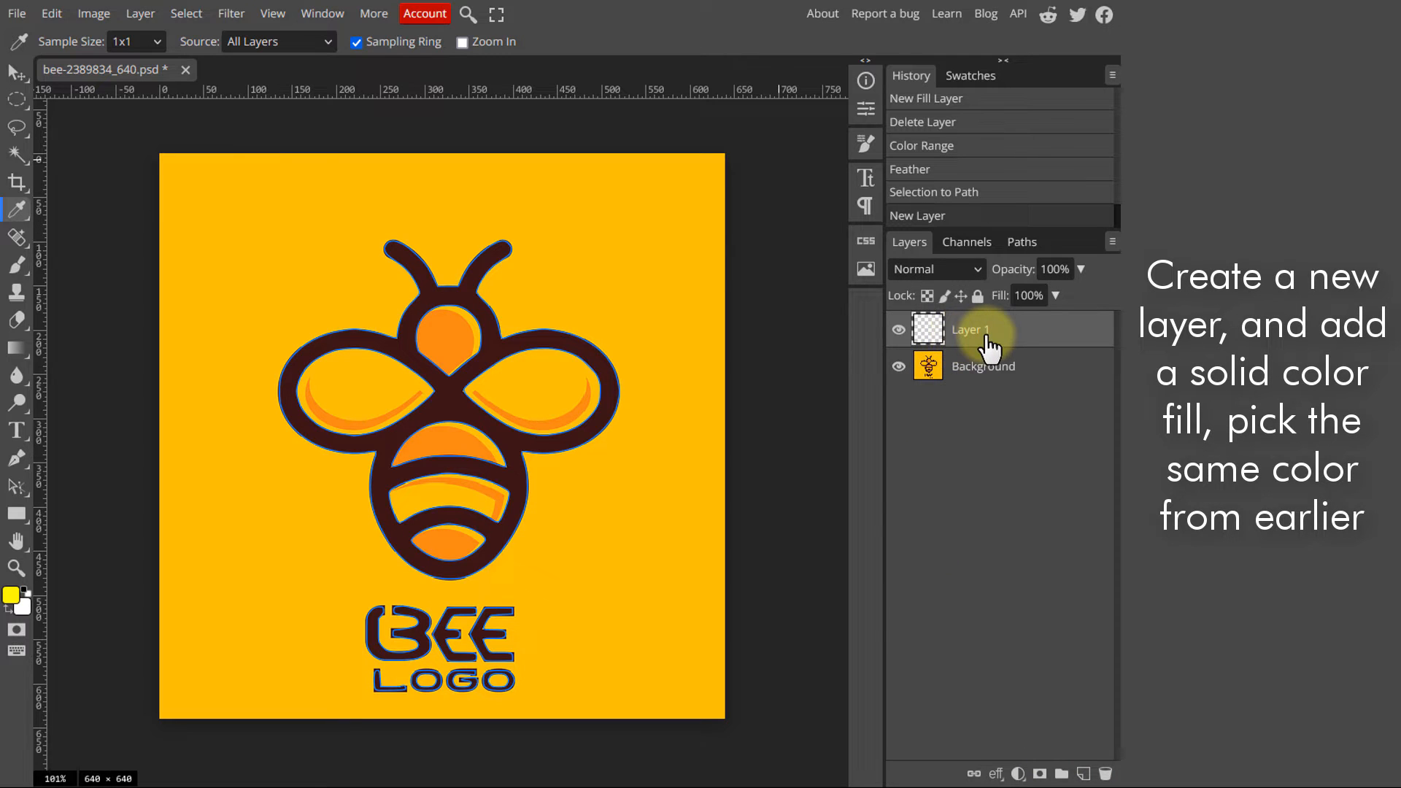
{"action": "left_click", "coordinate": [1018, 772]}
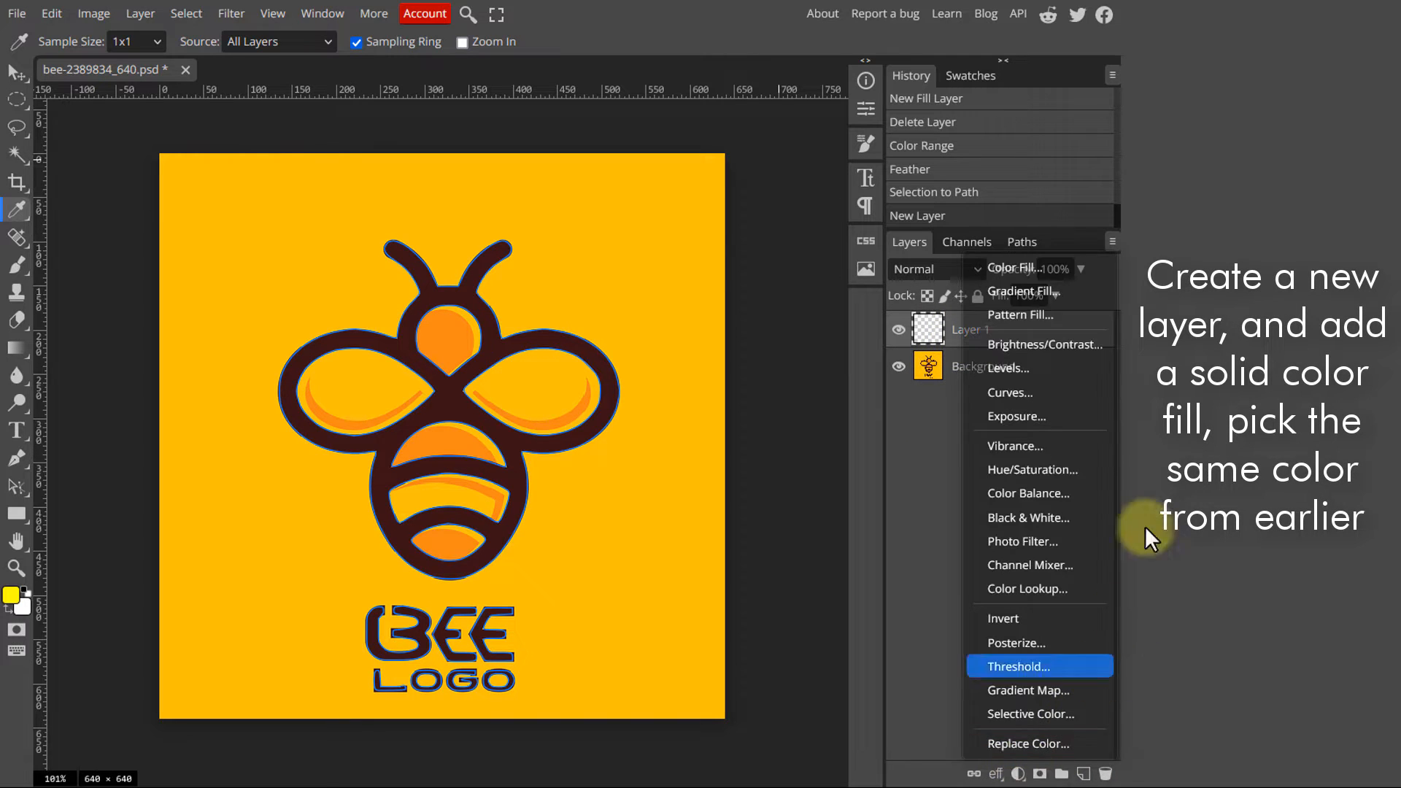
{"action": "left_click", "coordinate": [1019, 269]}
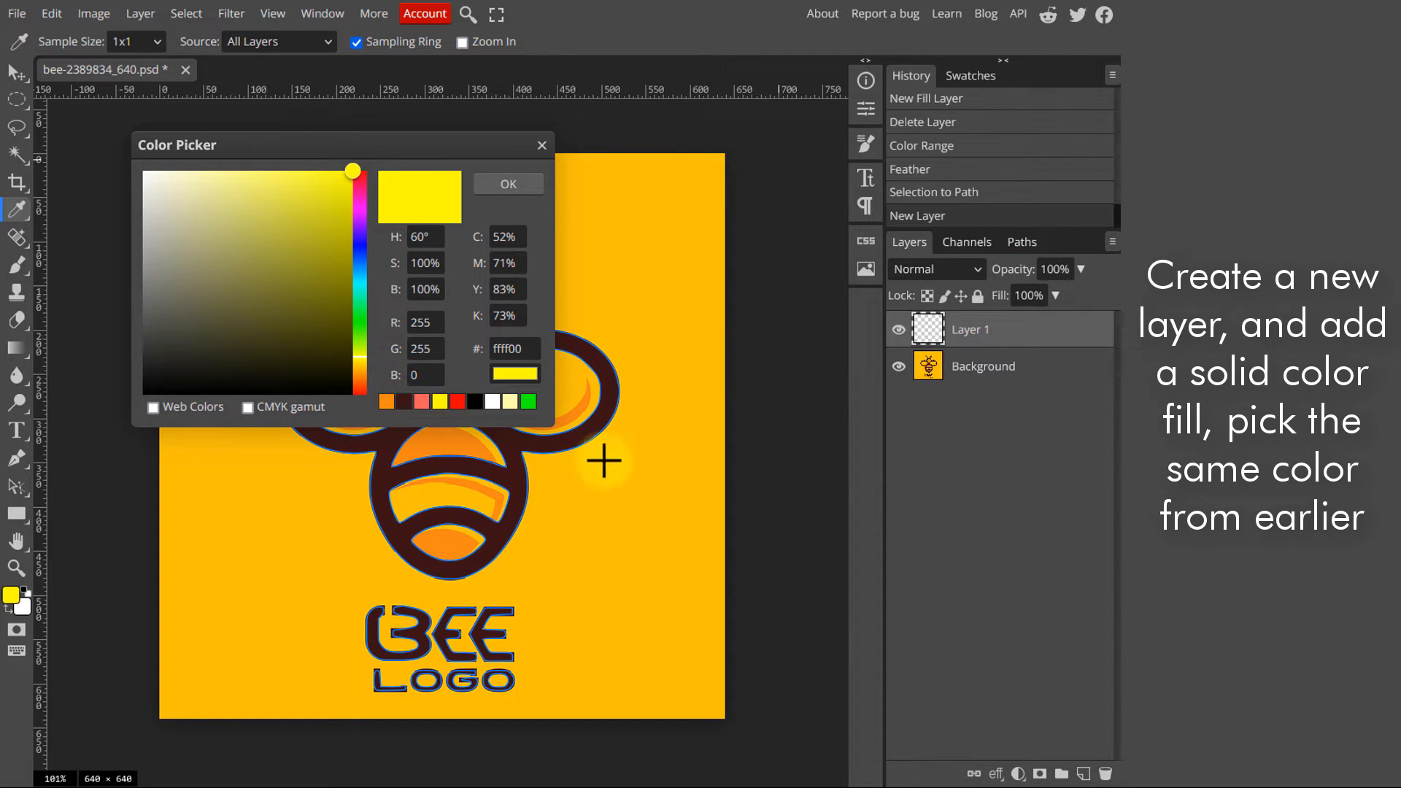
{"action": "left_click", "coordinate": [602, 369]}
{"action": "left_click", "coordinate": [492, 185]}
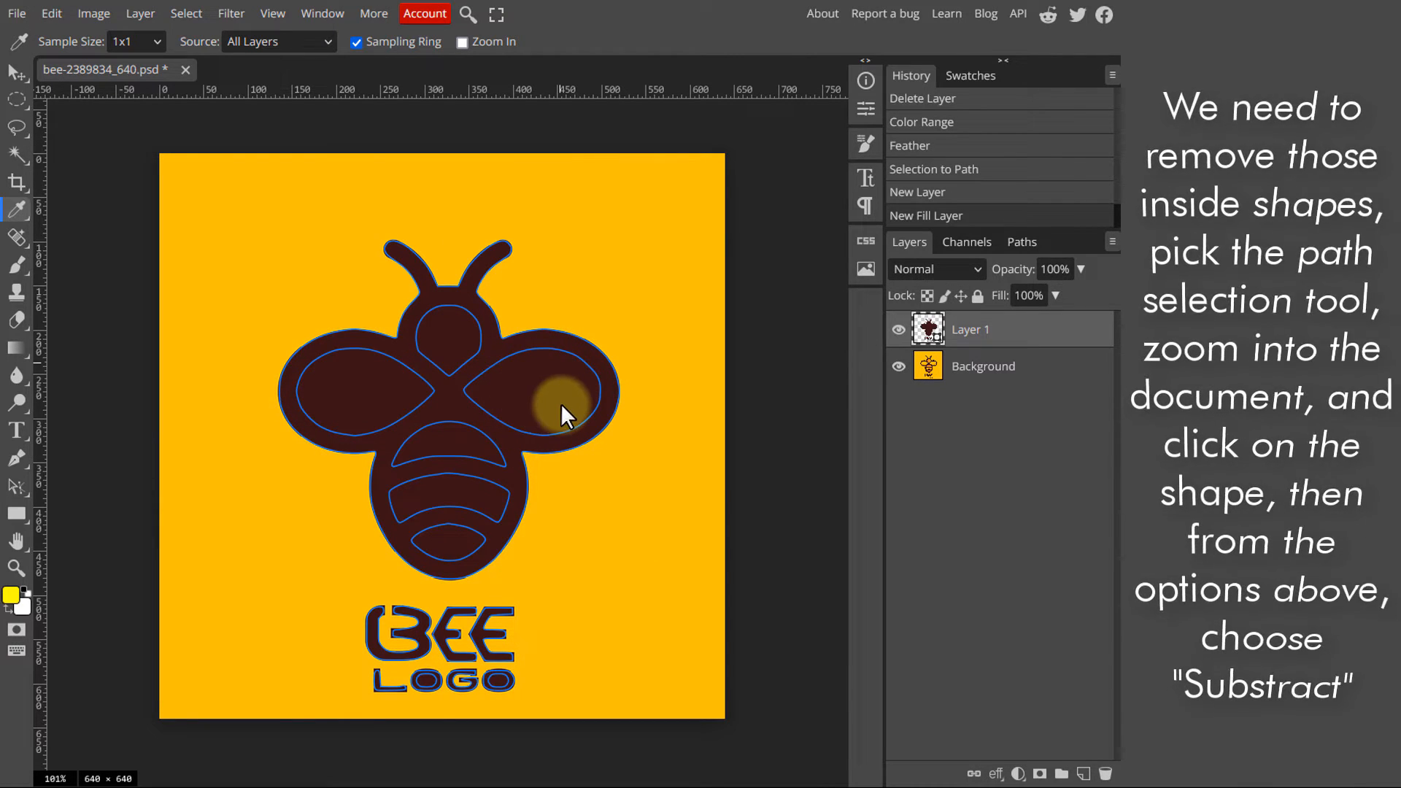
With the Path Selection tool, set the inner head shape of the bee to Subtract
{"action": "left_click", "coordinate": [16, 483]}
{"action": "left_click", "coordinate": [16, 484]}
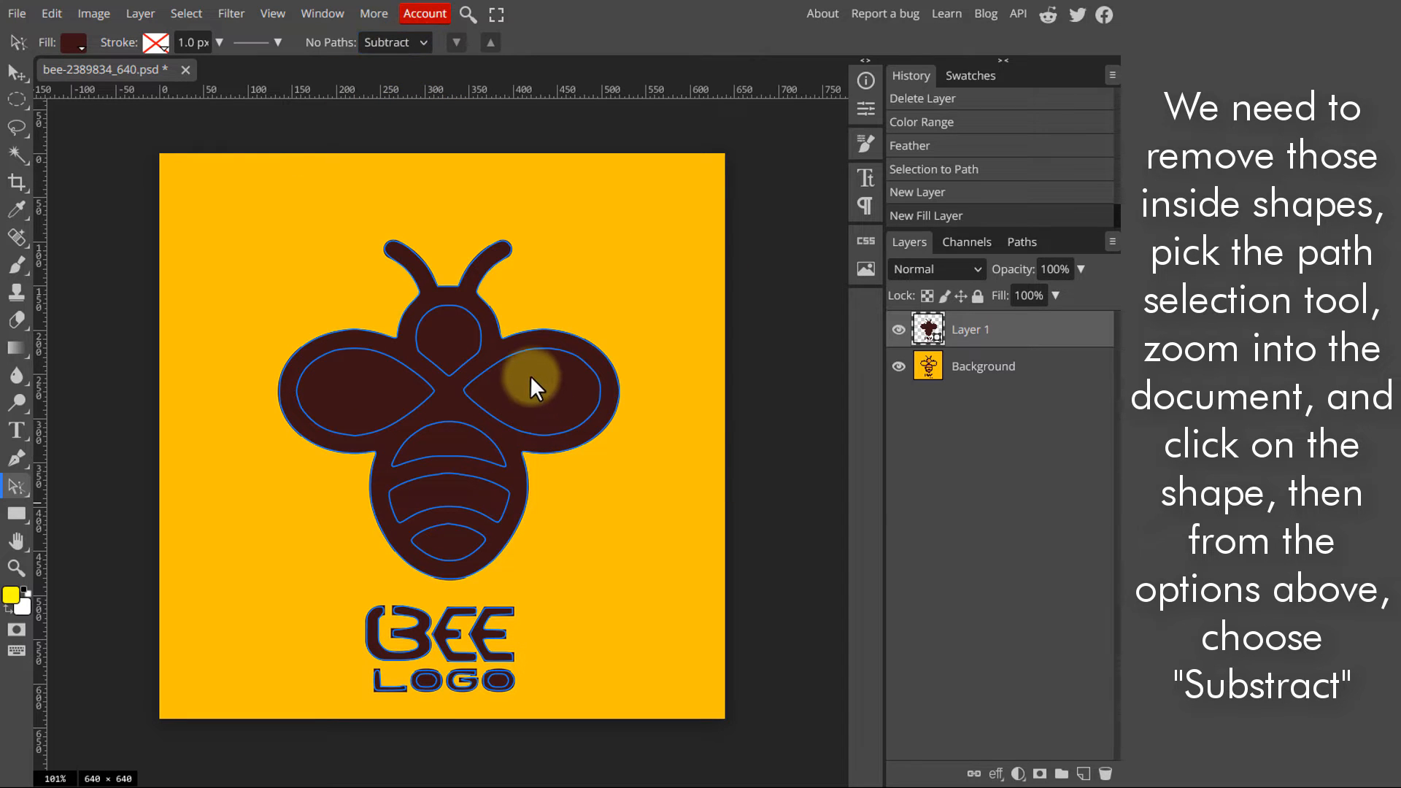
{"action": "scroll", "coordinate": [536, 374], "scroll_direction": "up", "scroll_amount": 5}
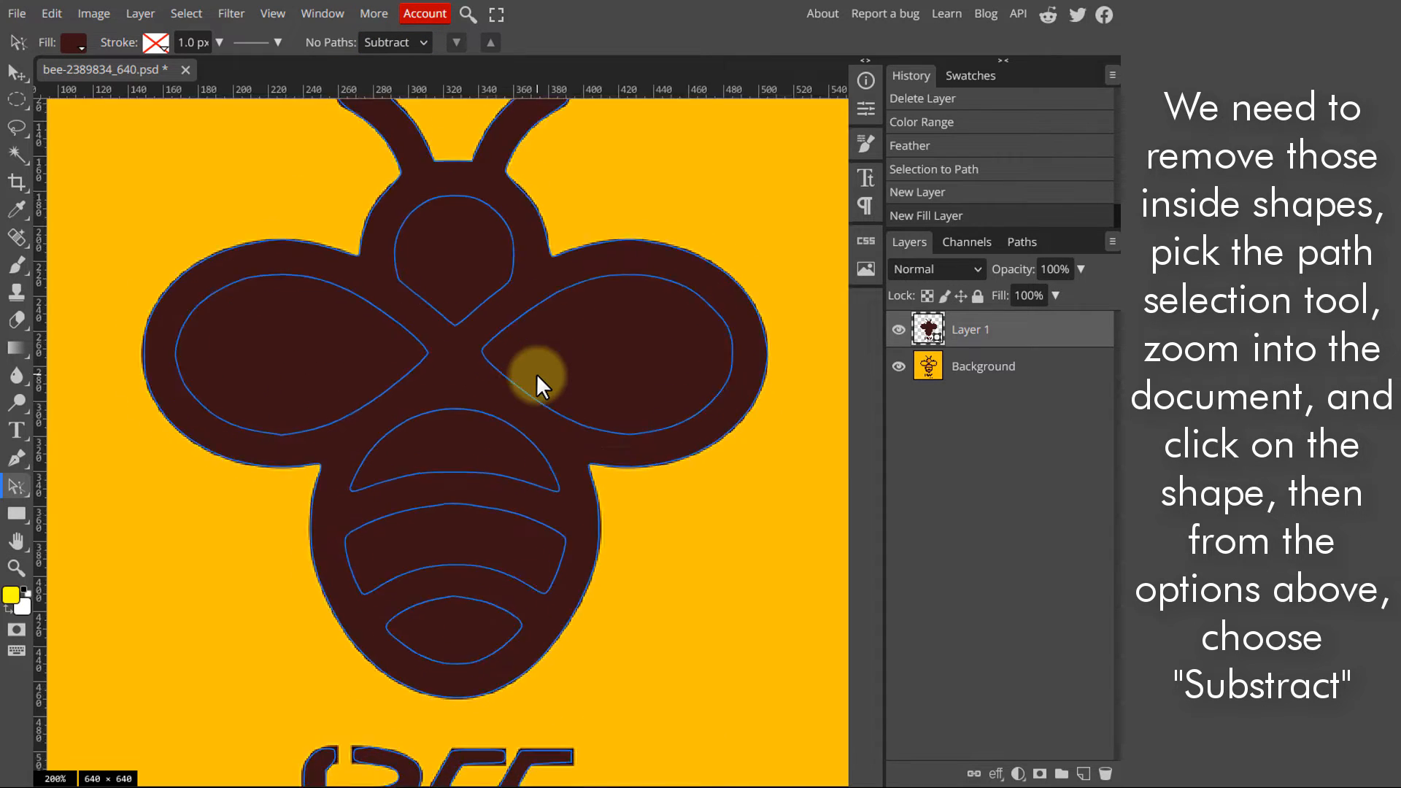
{"action": "scroll", "coordinate": [712, 410], "scroll_direction": "up", "scroll_amount": 5}
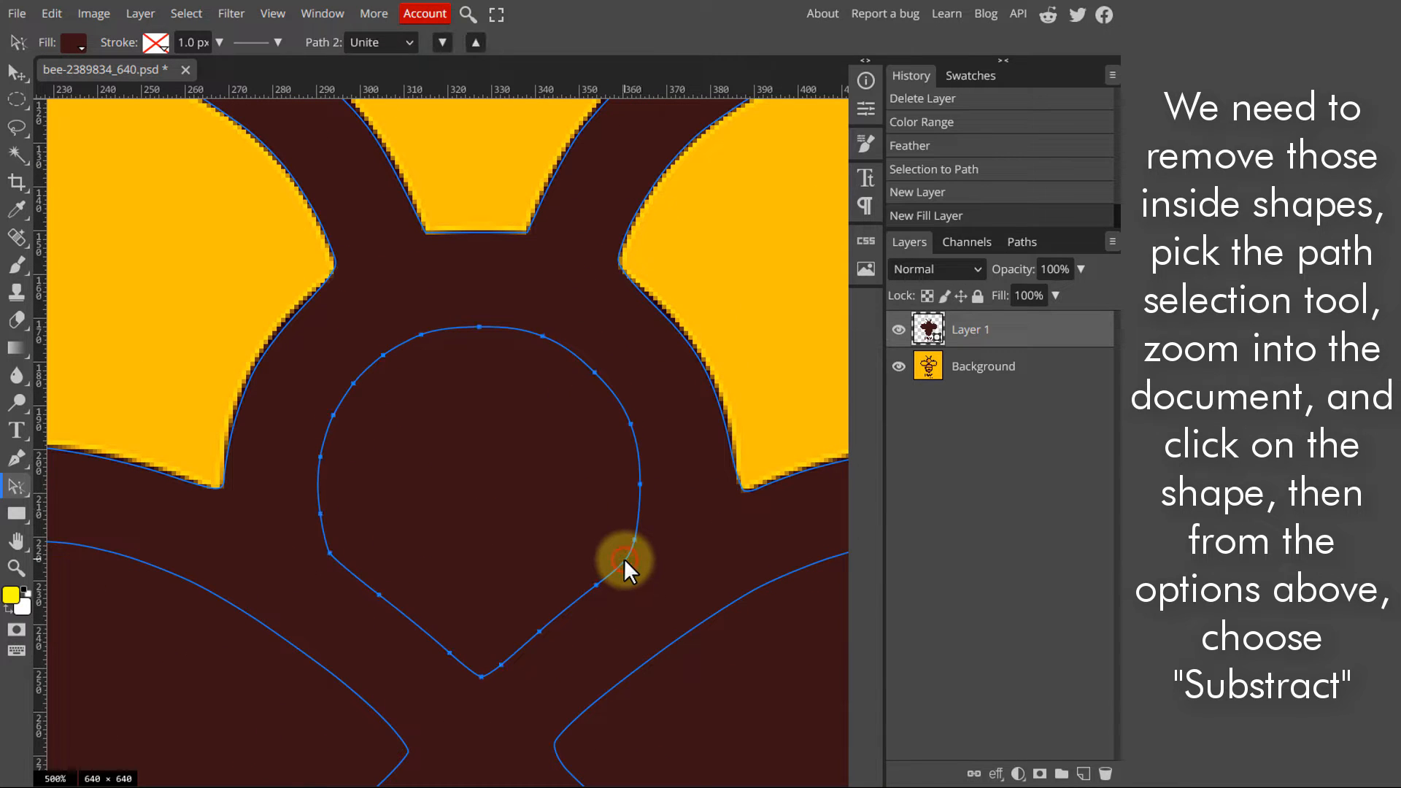
{"action": "left_click", "coordinate": [393, 42]}
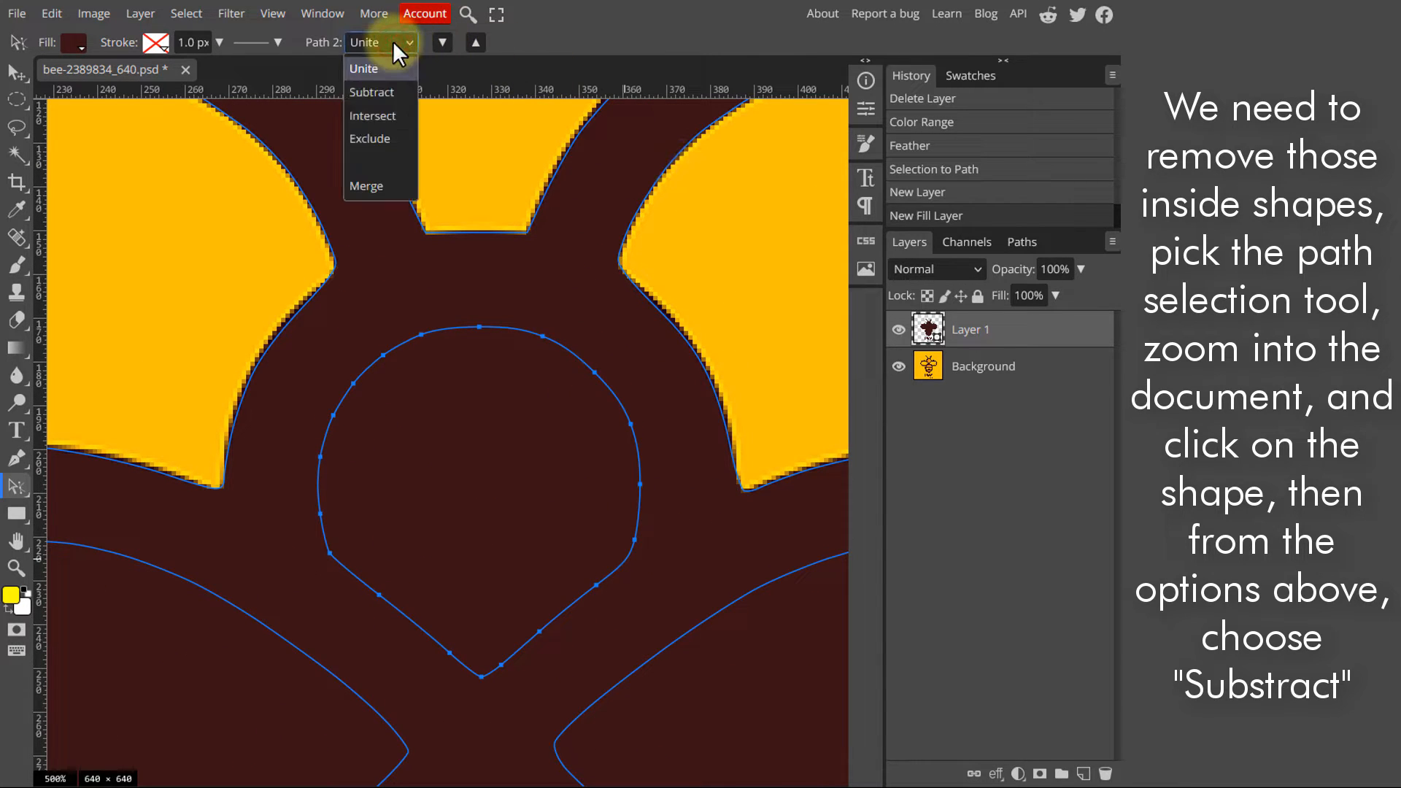
{"action": "left_click", "coordinate": [385, 91]}
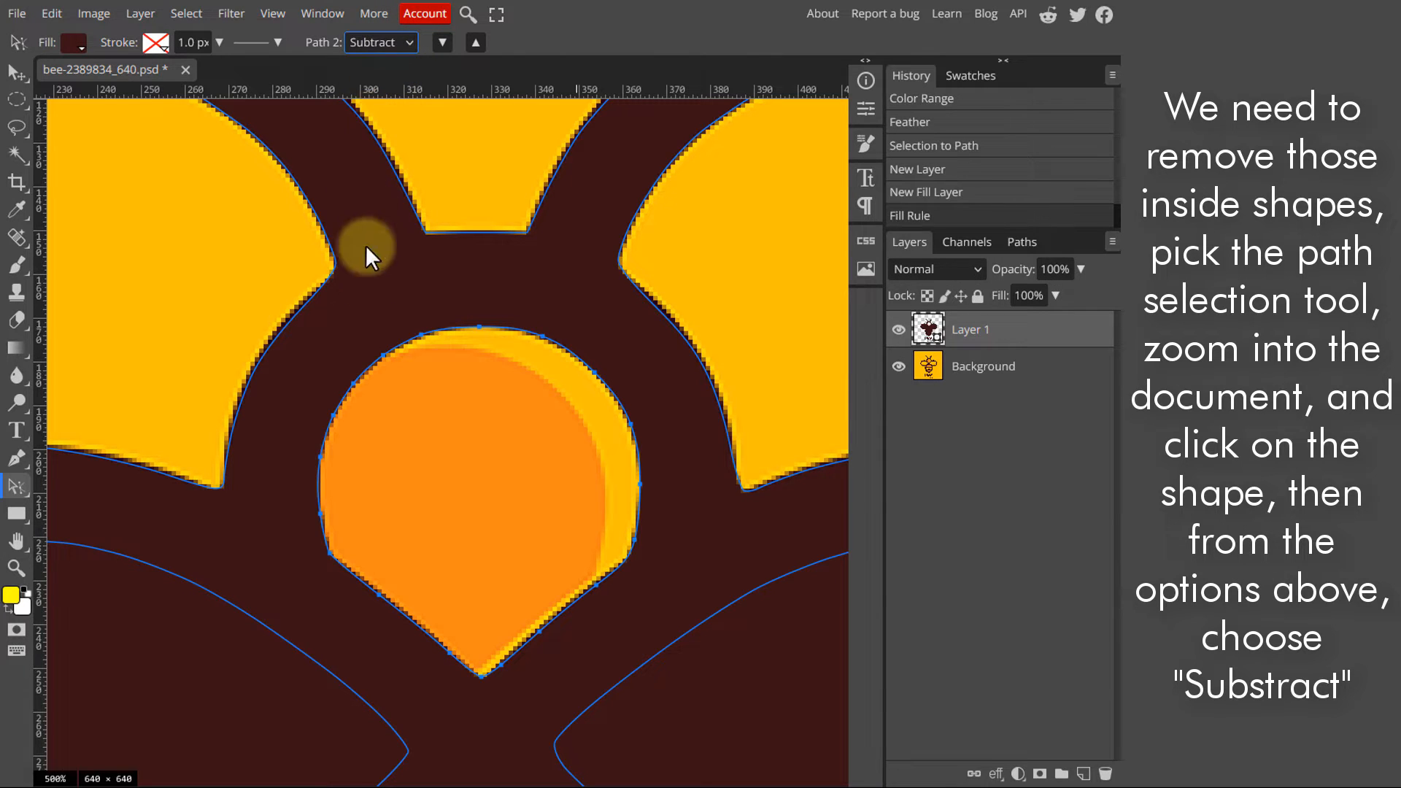
Set the inner path of the bee's right wing to Subtract
{"action": "scroll", "coordinate": [620, 459], "scroll_direction": "down", "scroll_amount": 5}
{"action": "left_click", "coordinate": [568, 414]}
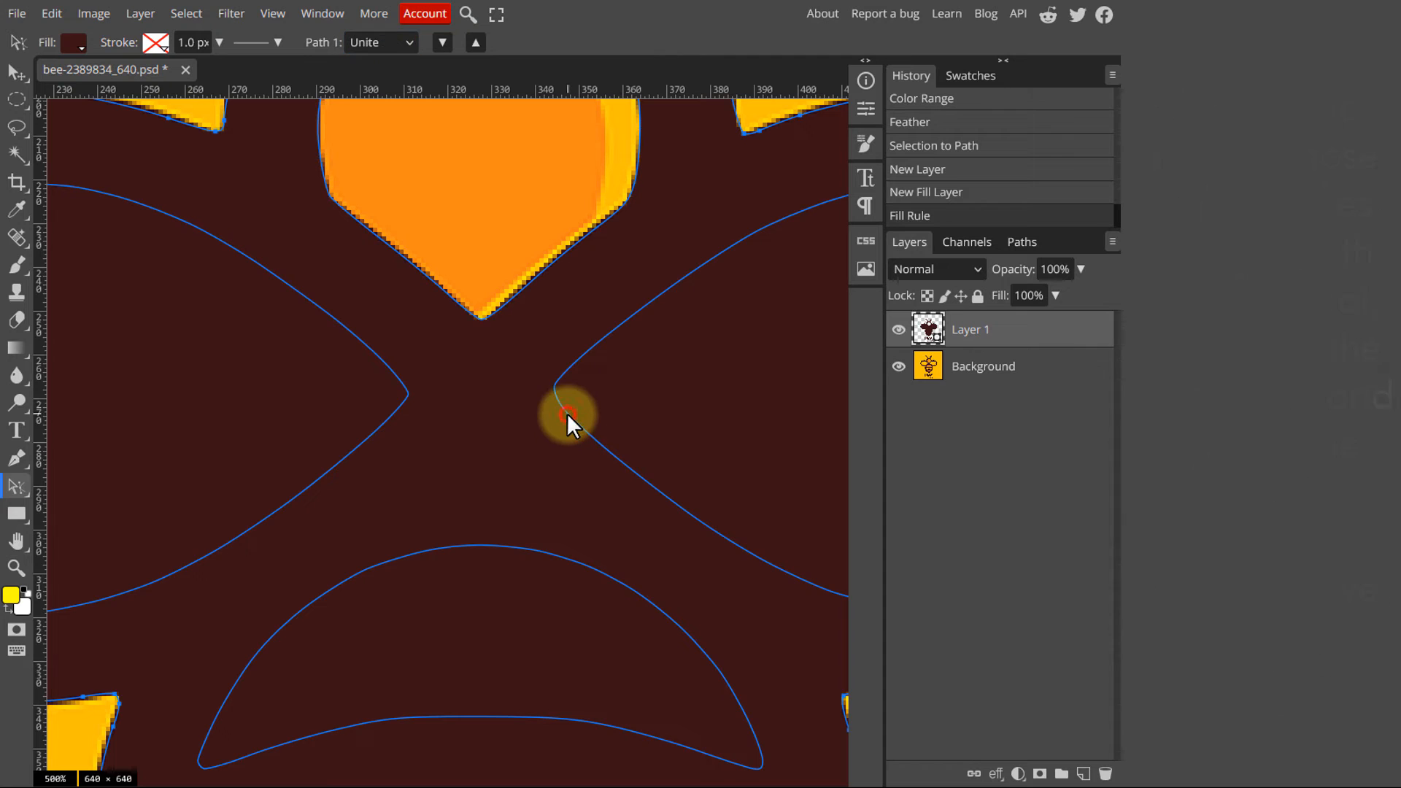
{"action": "left_click", "coordinate": [406, 42]}
{"action": "left_click", "coordinate": [385, 91]}
Set the three inner body shapes of the bee to Subtract, one after another from the uppermost to the lowest
{"action": "scroll", "coordinate": [438, 328], "scroll_direction": "down", "scroll_amount": 5}
{"action": "left_click", "coordinate": [501, 185]}
{"action": "left_click", "coordinate": [394, 42]}
{"action": "left_click", "coordinate": [385, 91]}
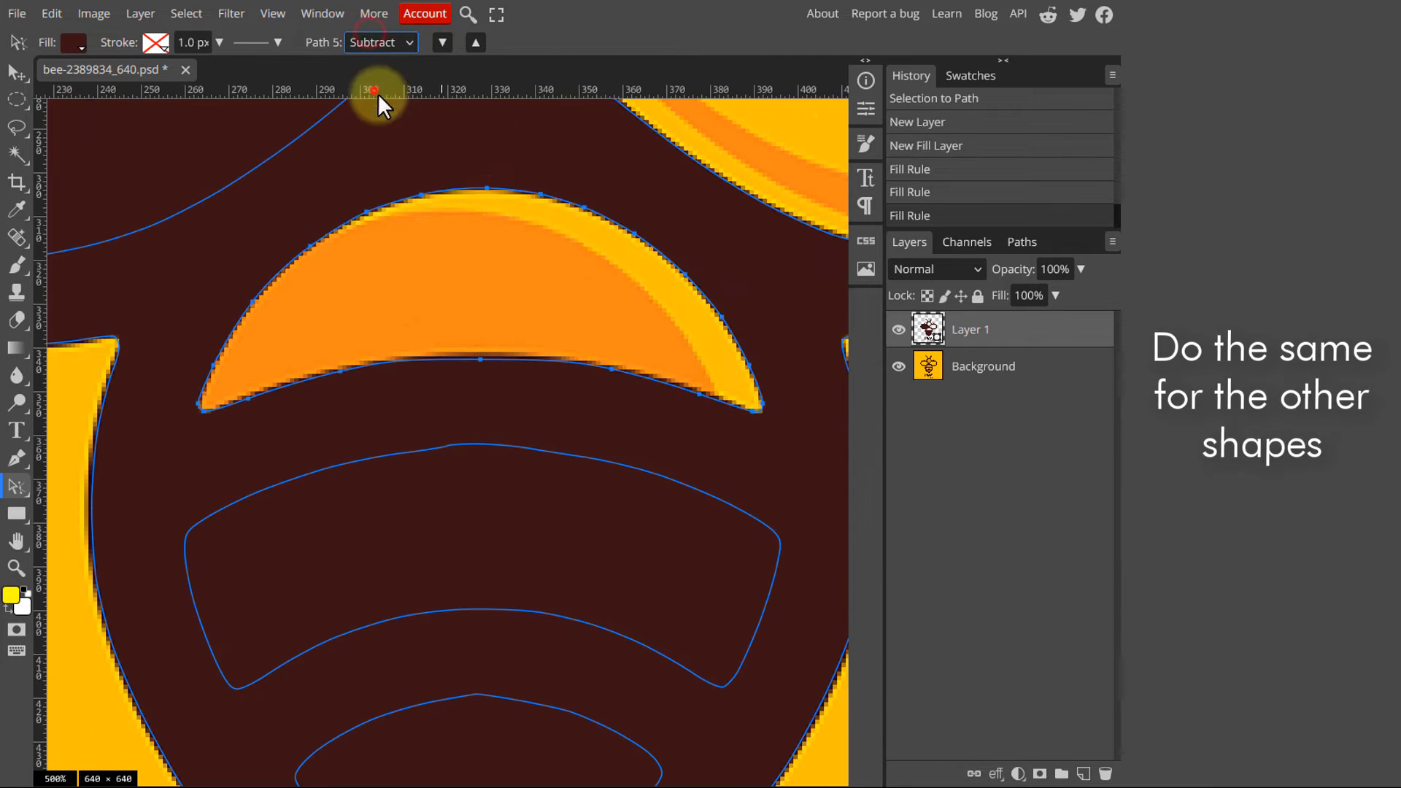
{"action": "scroll", "coordinate": [452, 219], "scroll_direction": "down", "scroll_amount": 2}
{"action": "left_click", "coordinate": [500, 268]}
{"action": "left_click", "coordinate": [401, 43]}
{"action": "left_click", "coordinate": [385, 90]}
{"action": "scroll", "coordinate": [481, 321], "scroll_direction": "down", "scroll_amount": 2}
{"action": "left_click", "coordinate": [461, 340]}
{"action": "left_click", "coordinate": [401, 42]}
{"action": "left_click", "coordinate": [385, 90]}
Set the inner path of the bee's left wing to Subtract
{"action": "scroll", "coordinate": [214, 344], "scroll_direction": "up", "scroll_amount": 7}
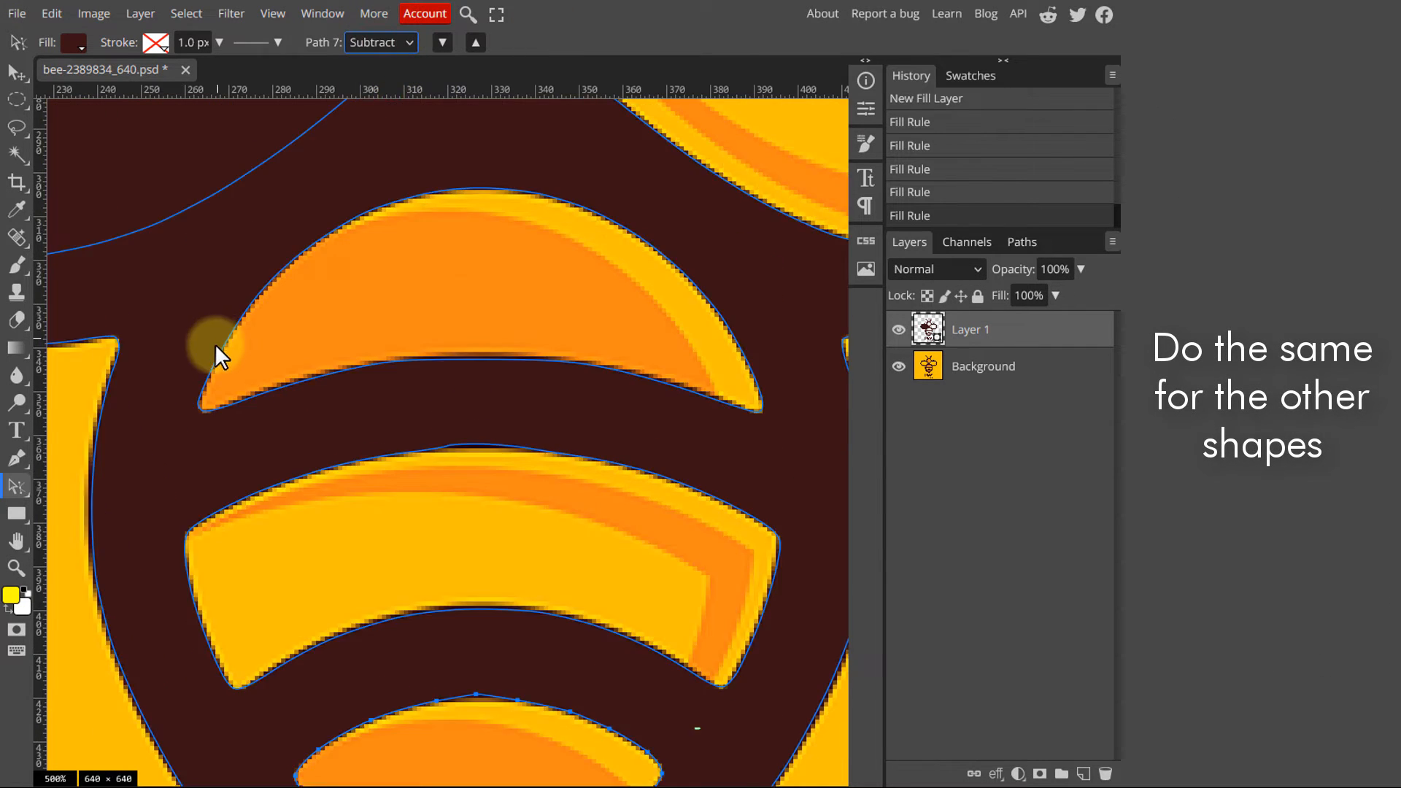
{"action": "left_click", "coordinate": [347, 240]}
{"action": "left_click", "coordinate": [386, 43]}
{"action": "left_click", "coordinate": [385, 90]}
{"action": "scroll", "coordinate": [741, 492], "scroll_direction": "down", "scroll_amount": 3}
{"action": "scroll", "coordinate": [729, 467], "scroll_direction": "up", "scroll_amount": 8}
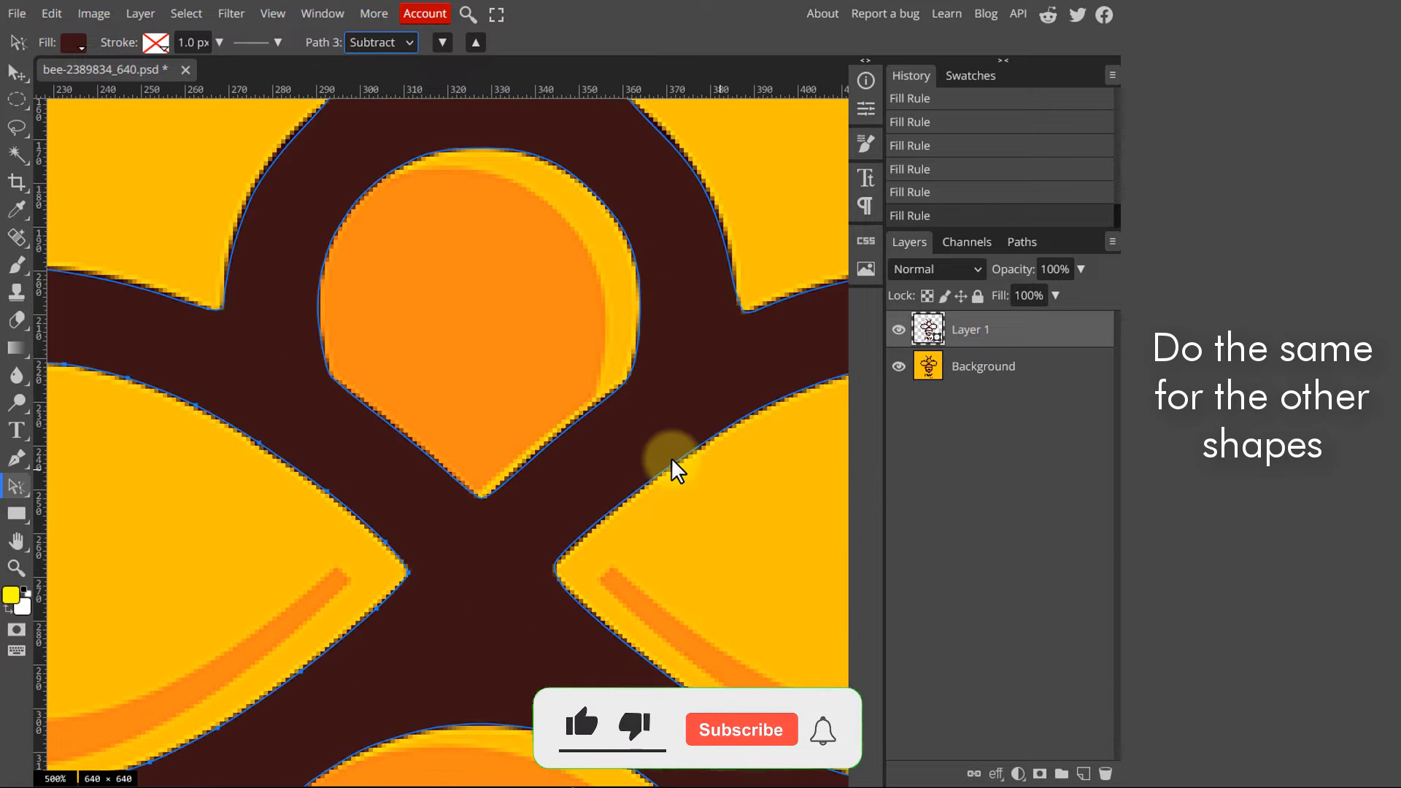
On the Background layer, select the orange areas with Color Range at fuzziness 78, and convert the selection to a path
{"action": "left_click", "coordinate": [1007, 373]}
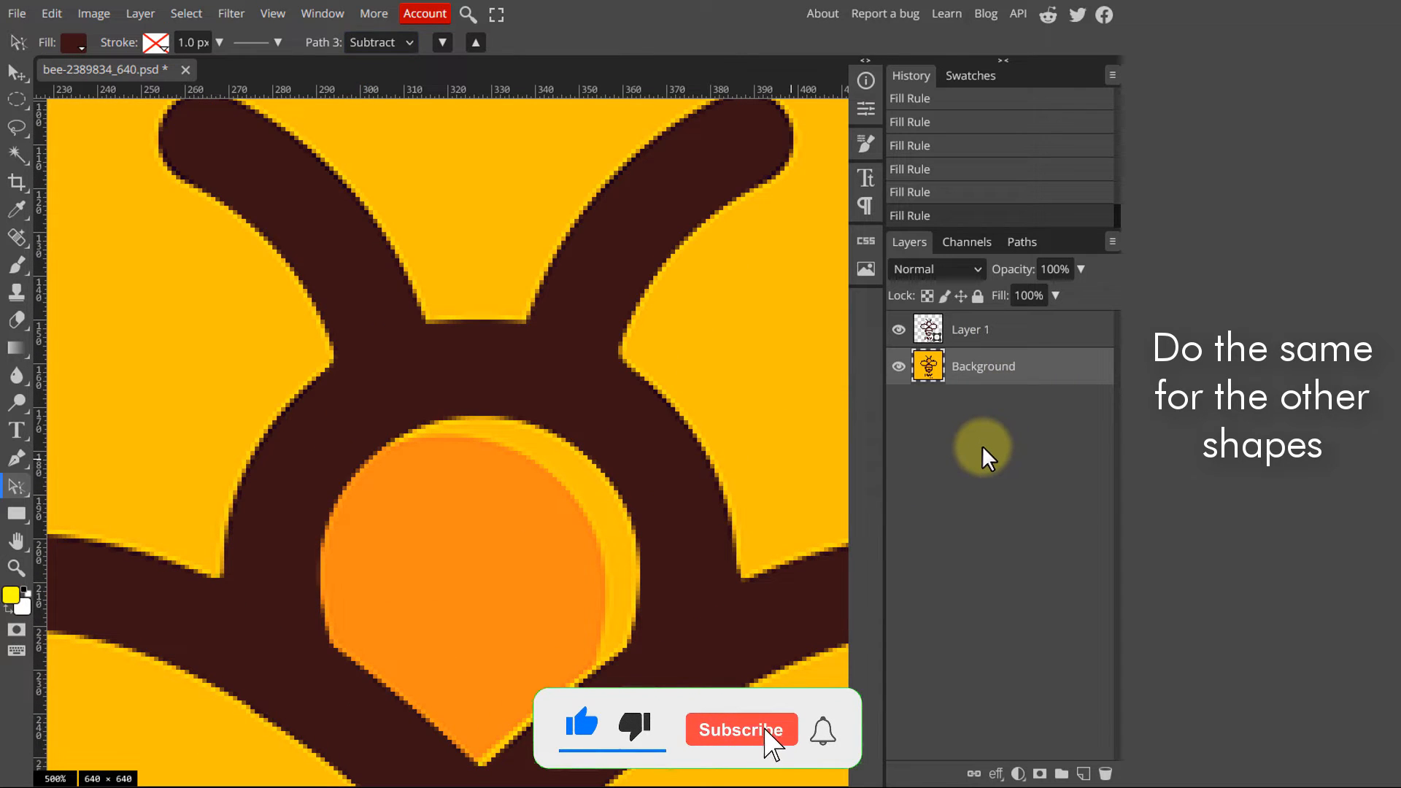
{"action": "key", "text": "ctrl+0"}
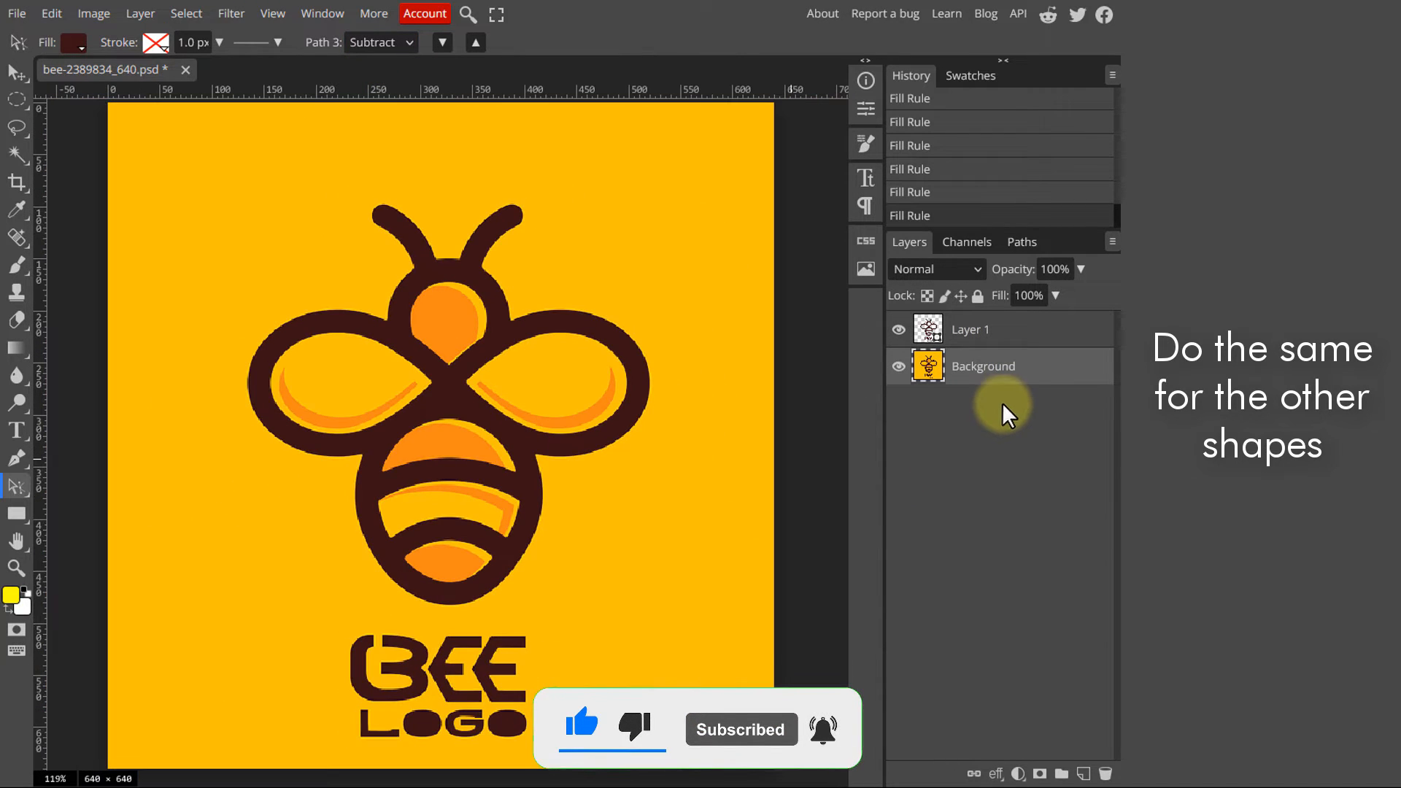
{"action": "left_click", "coordinate": [186, 13]}
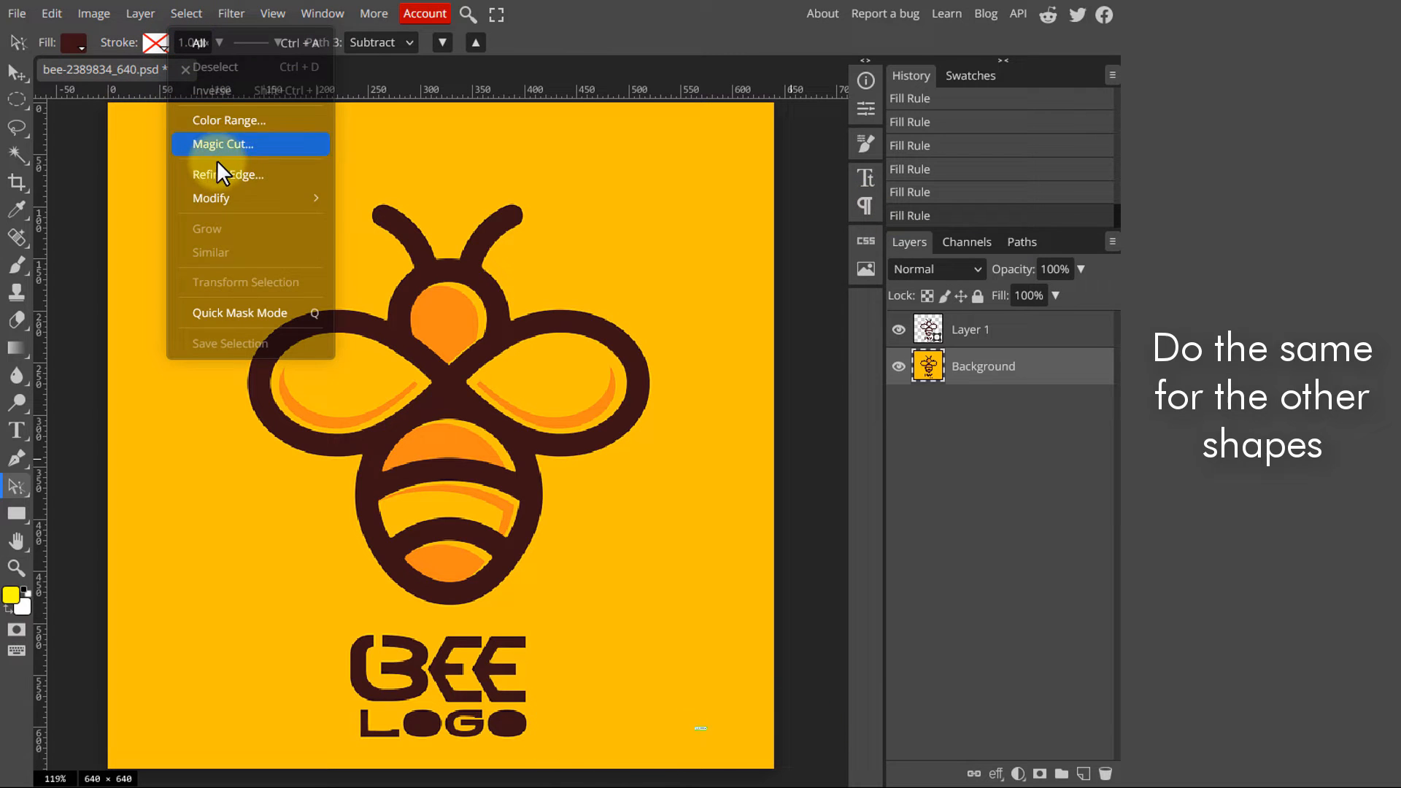
{"action": "left_click", "coordinate": [248, 117]}
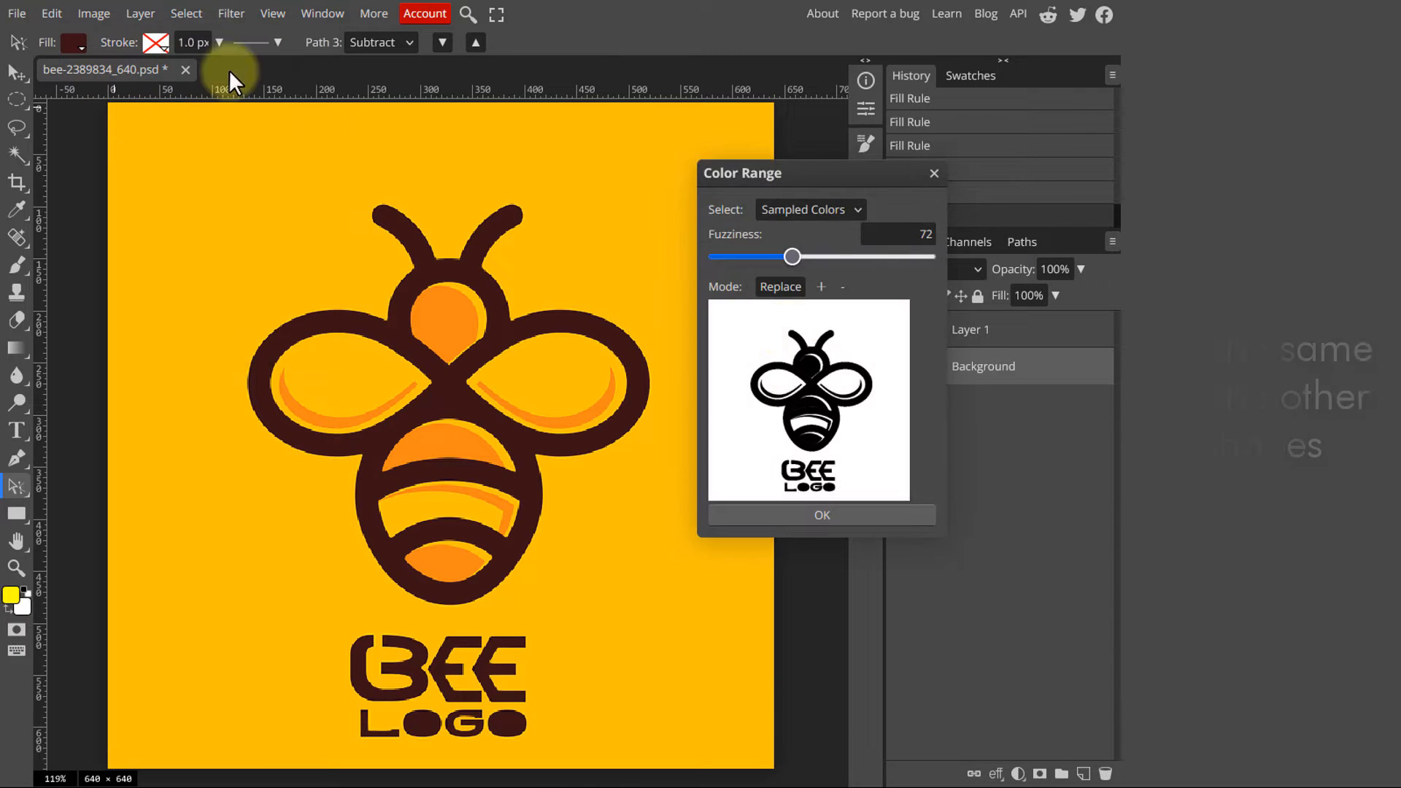
{"action": "left_click", "coordinate": [833, 210]}
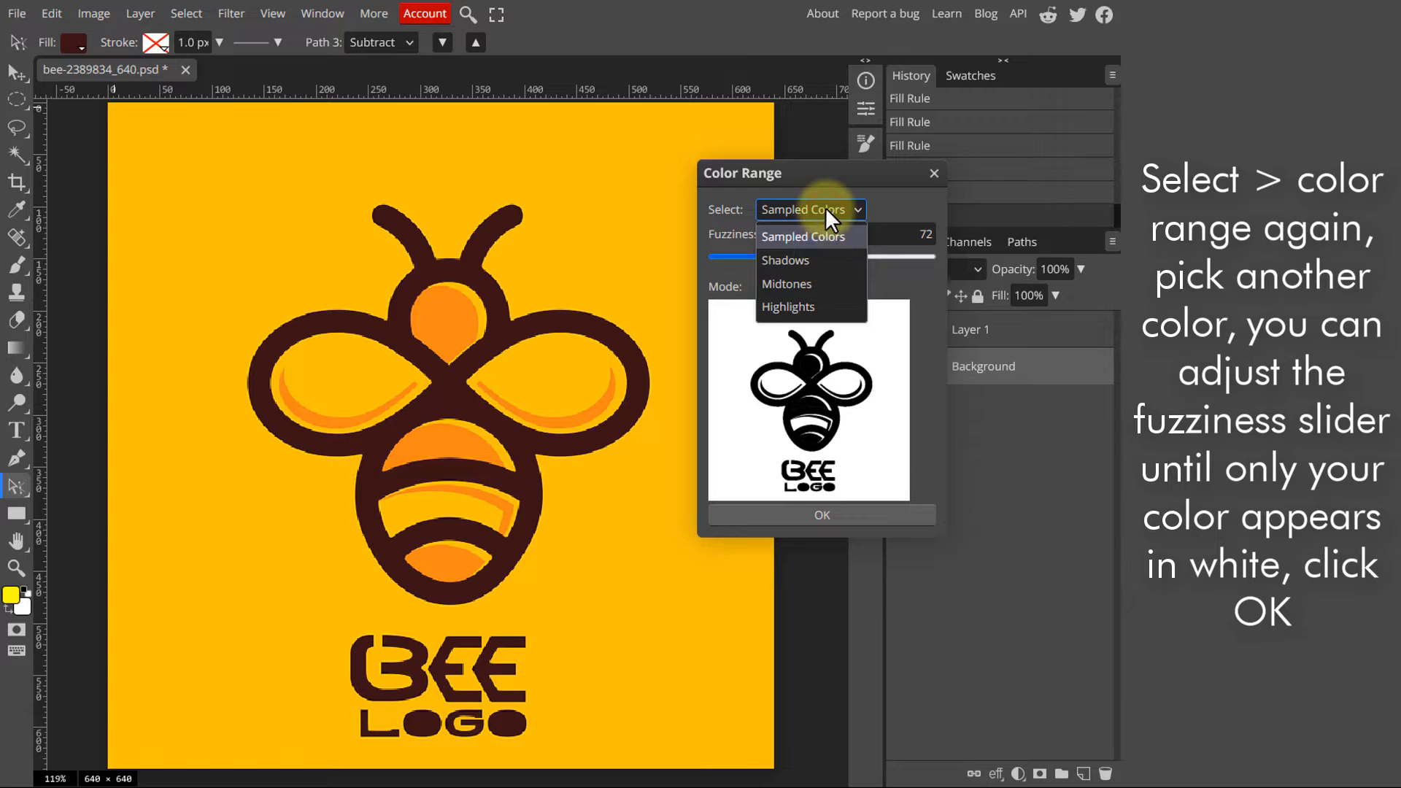
{"action": "left_click", "coordinate": [825, 209]}
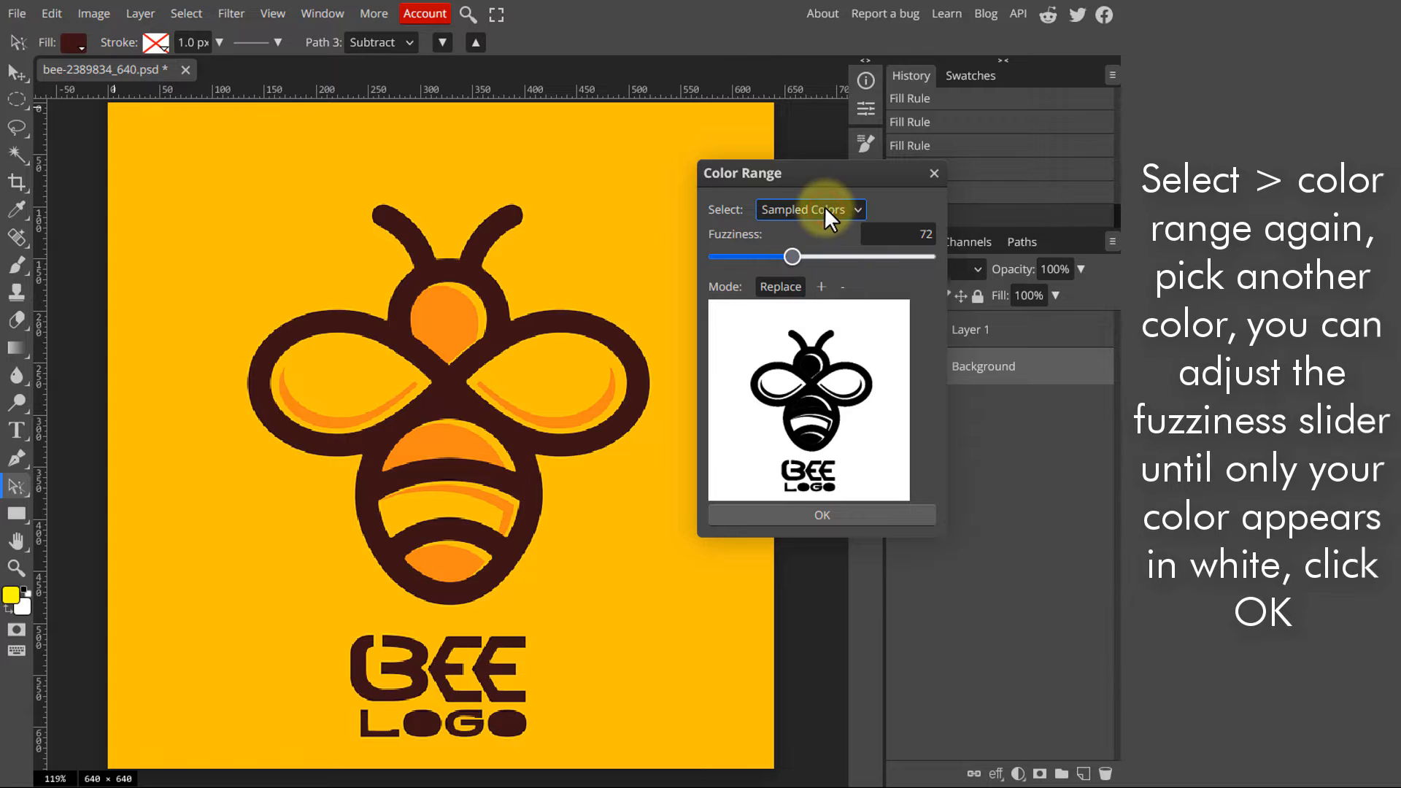
{"action": "left_click", "coordinate": [444, 312]}
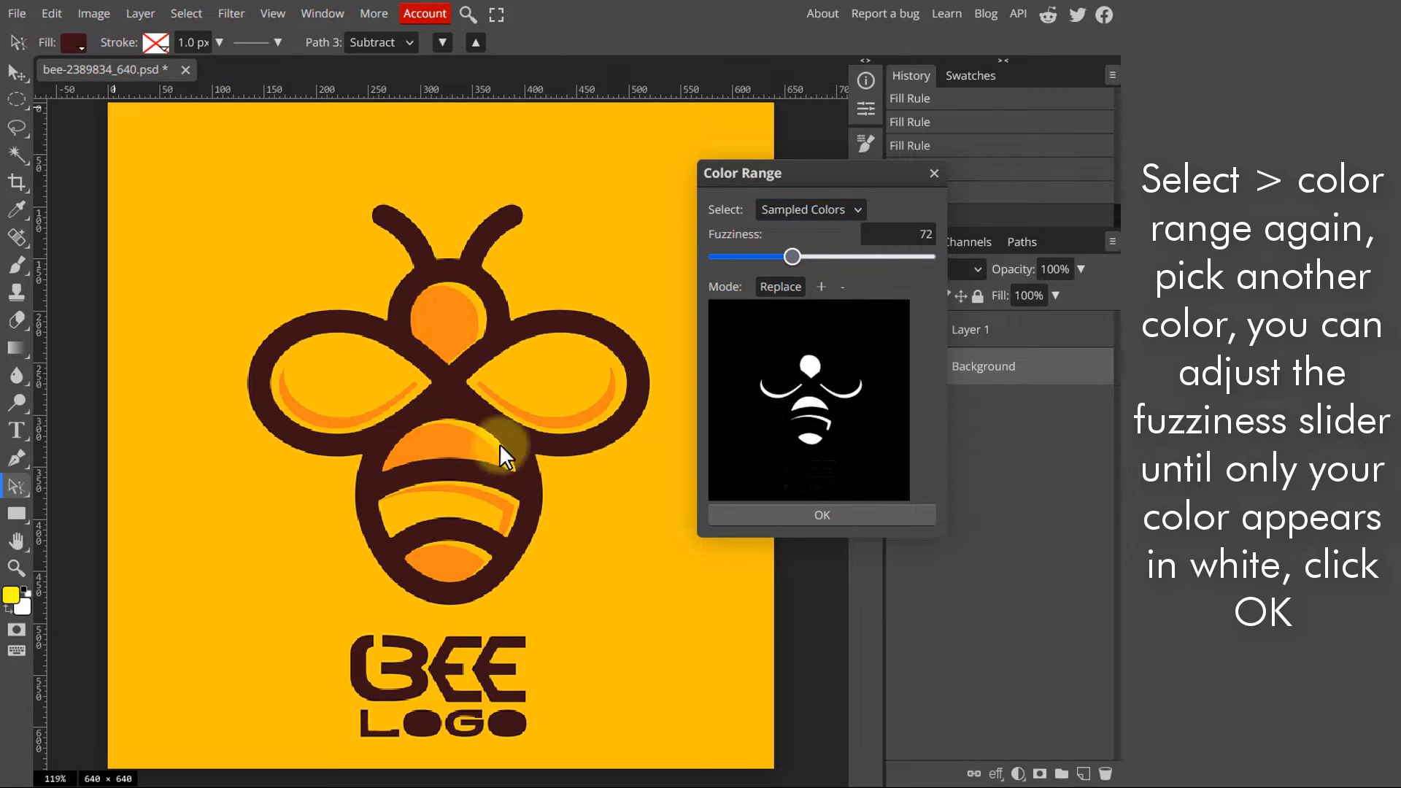
{"action": "left_click_drag", "start_coordinate": [792, 257], "coordinate": [798, 260]}
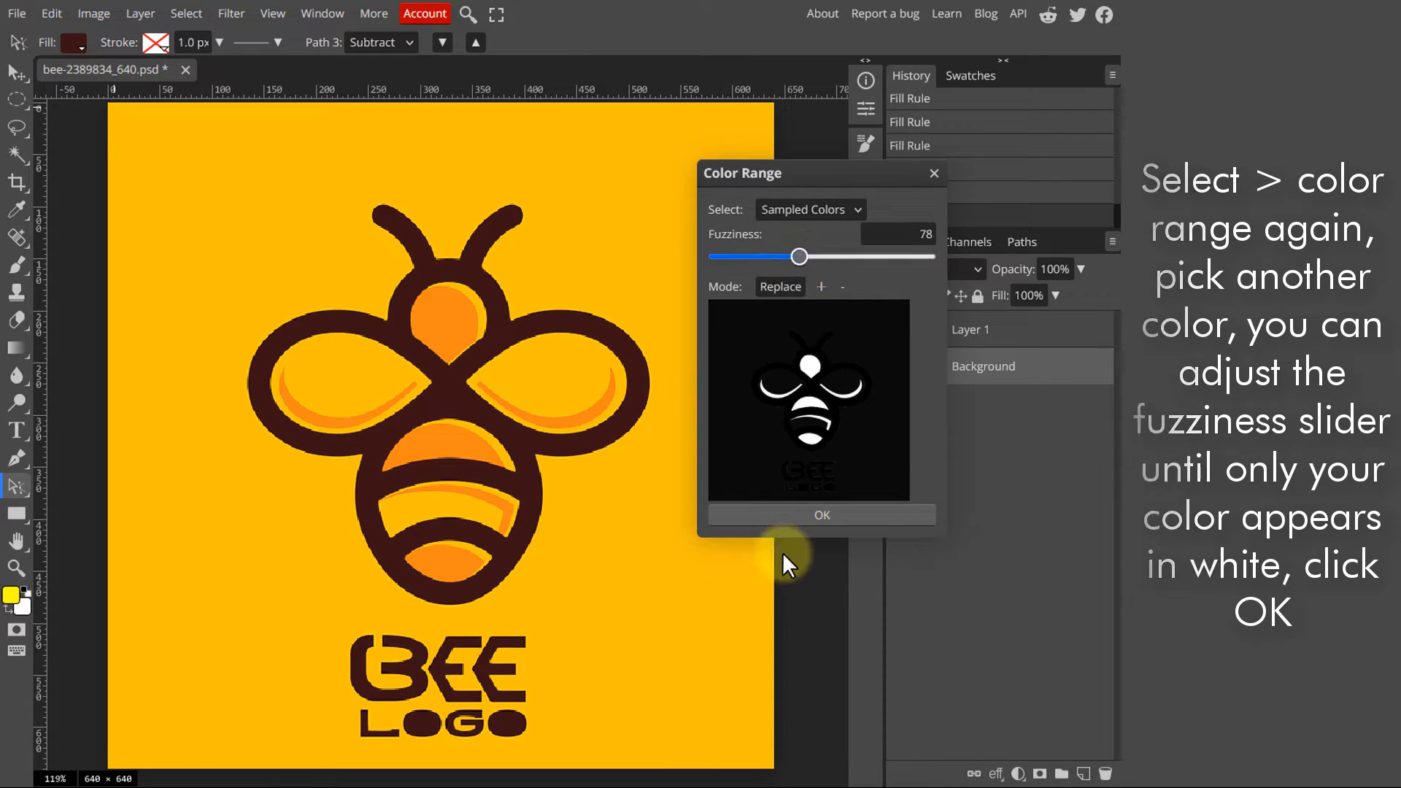
{"action": "left_click", "coordinate": [836, 513]}
{"action": "left_click", "coordinate": [1023, 242]}
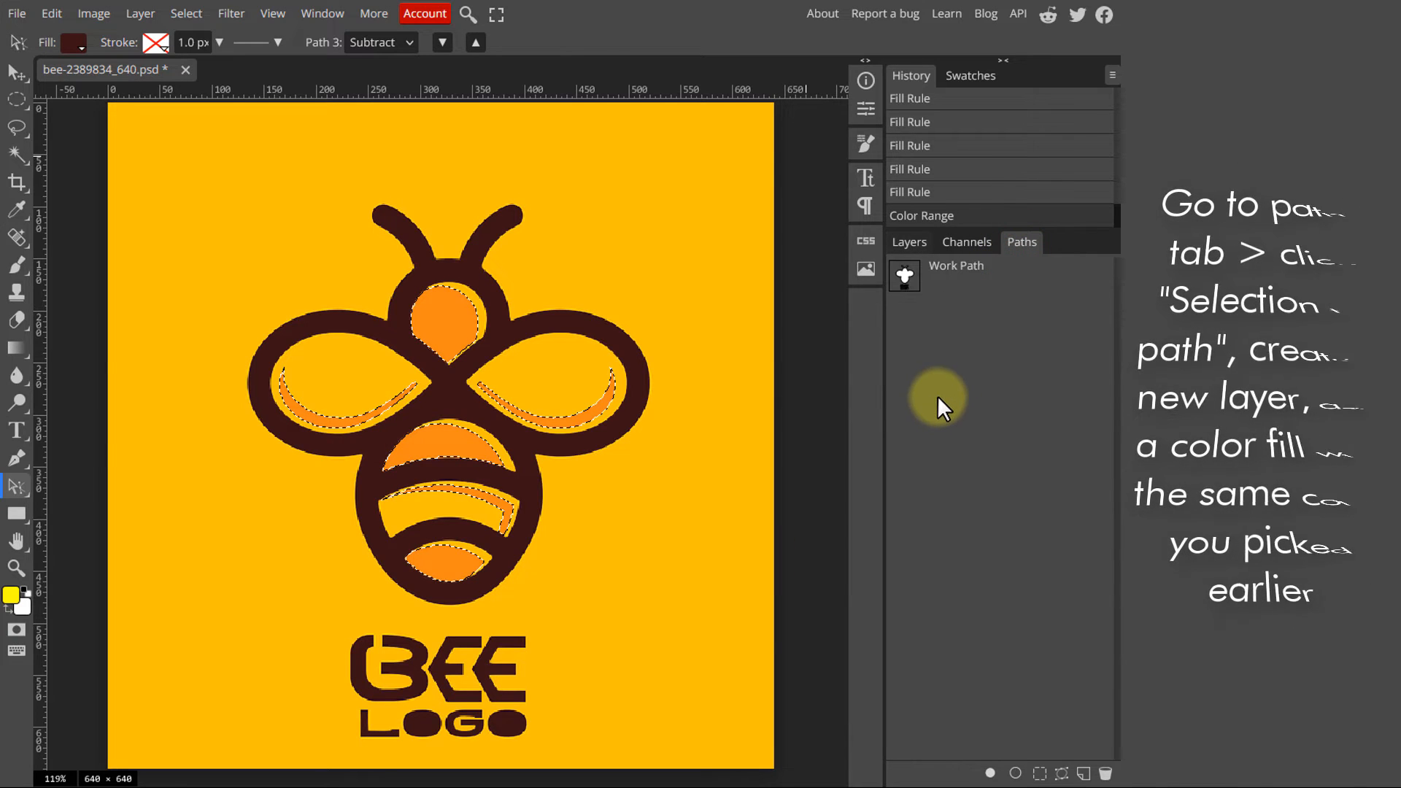
{"action": "left_click", "coordinate": [1063, 774]}
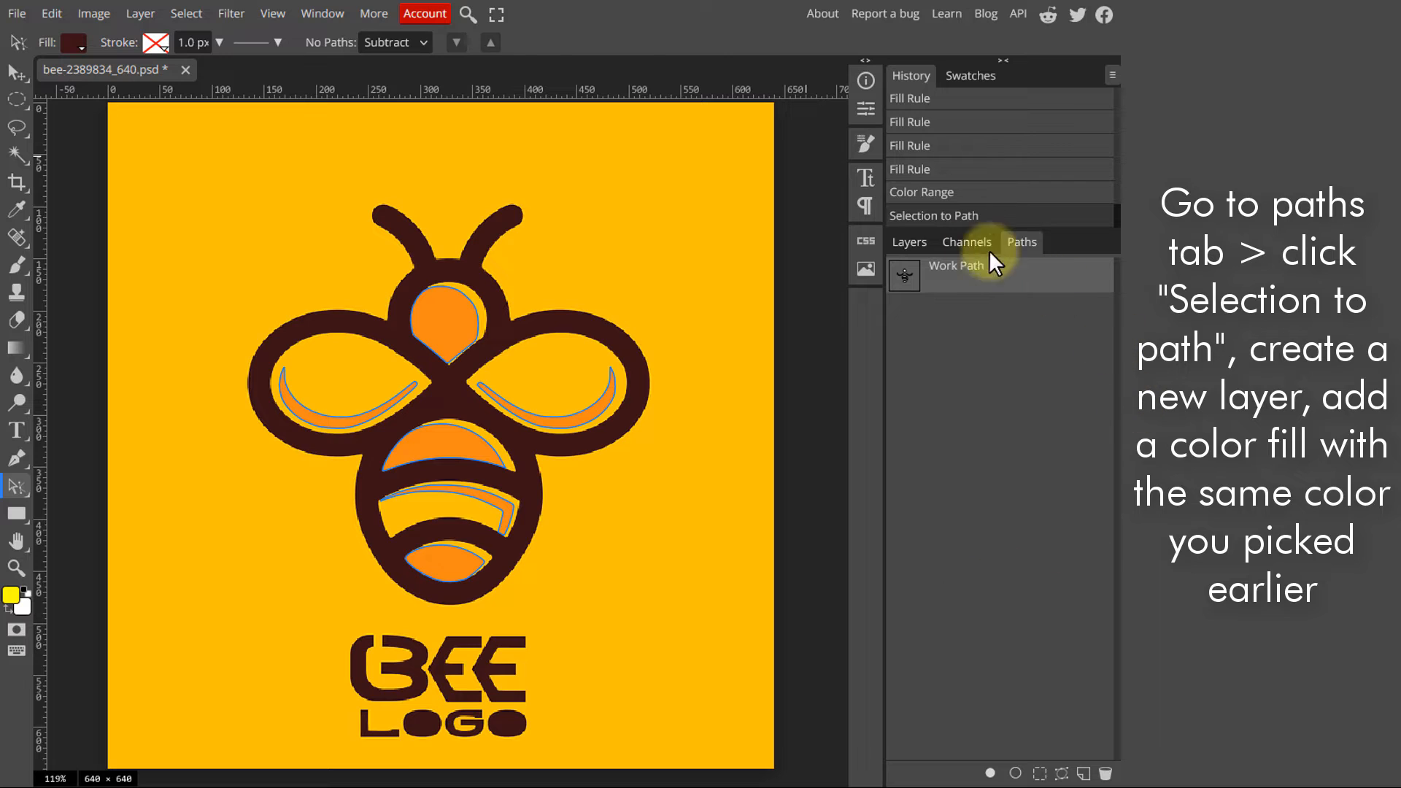
Add a new layer above the Background and give the orange path a color fill sampled from the logo's orange, #f68915
{"action": "left_click", "coordinate": [909, 243]}
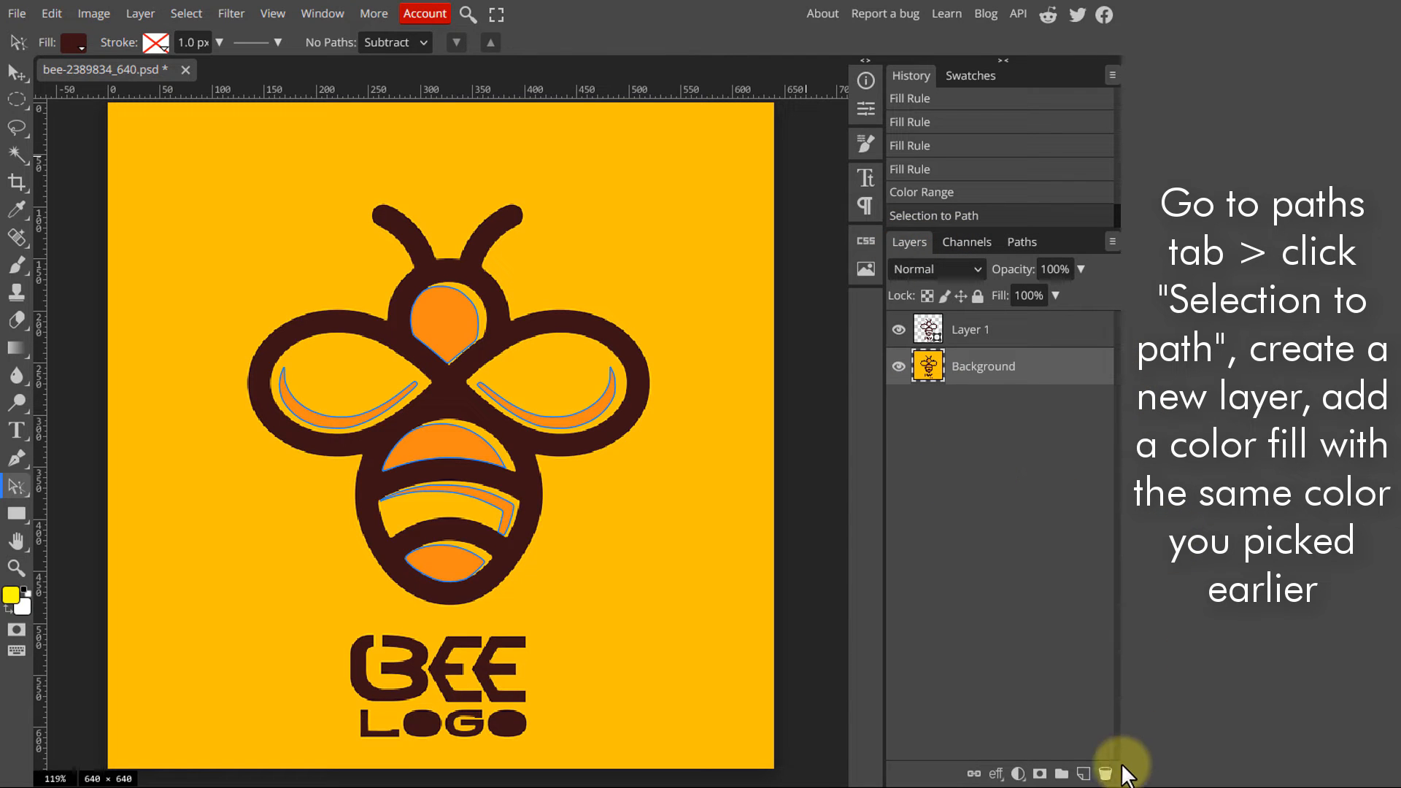
{"action": "left_click", "coordinate": [1083, 773]}
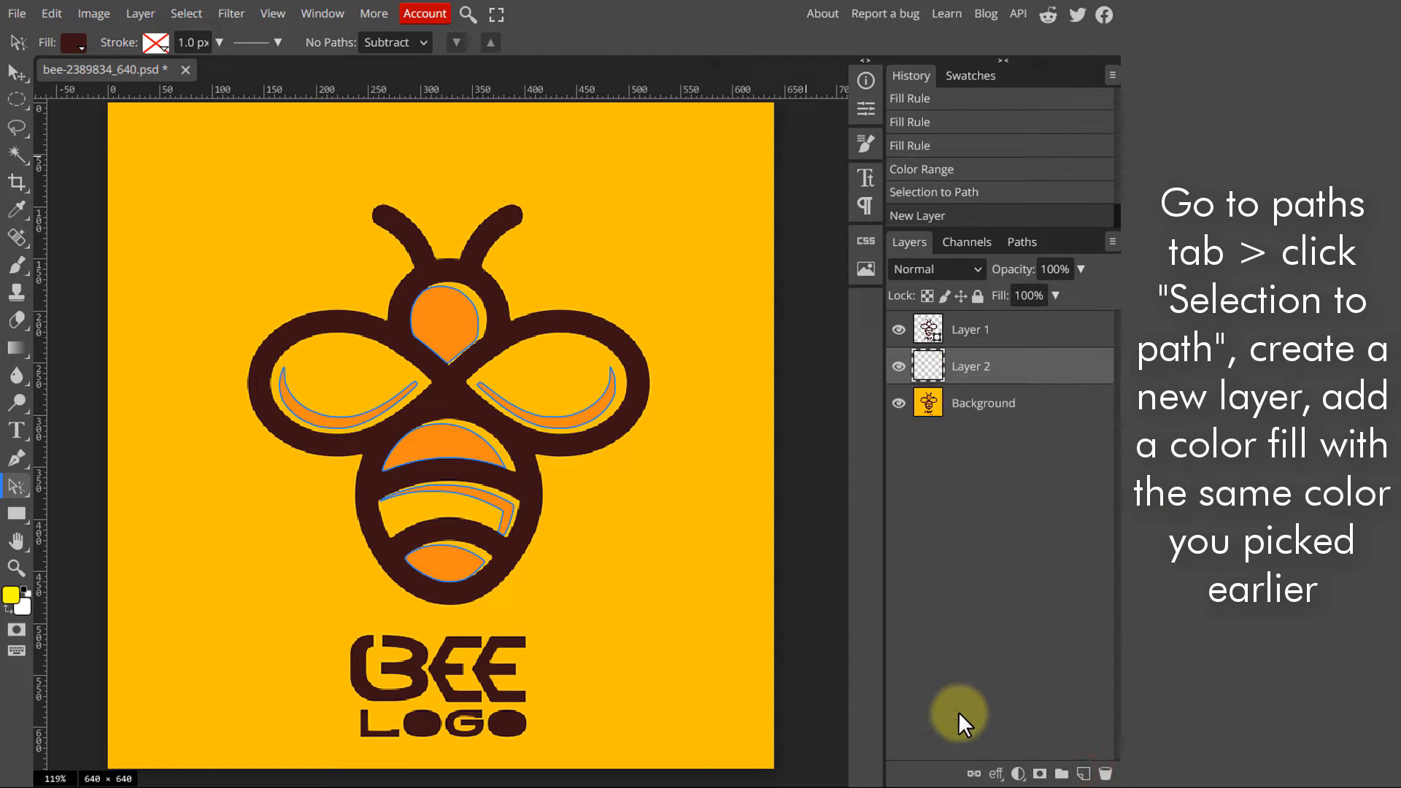
{"action": "left_click", "coordinate": [1018, 773]}
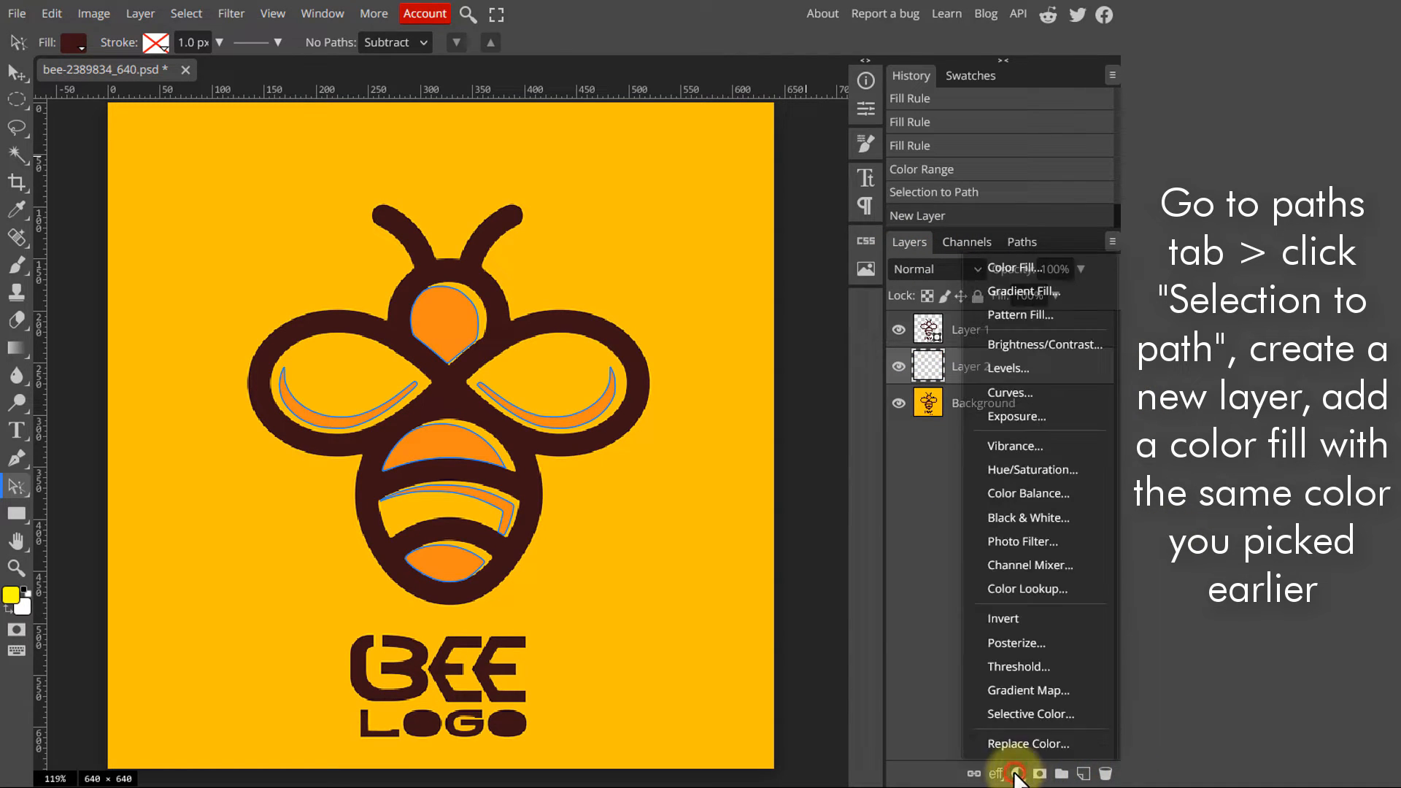
{"action": "left_click", "coordinate": [1030, 267]}
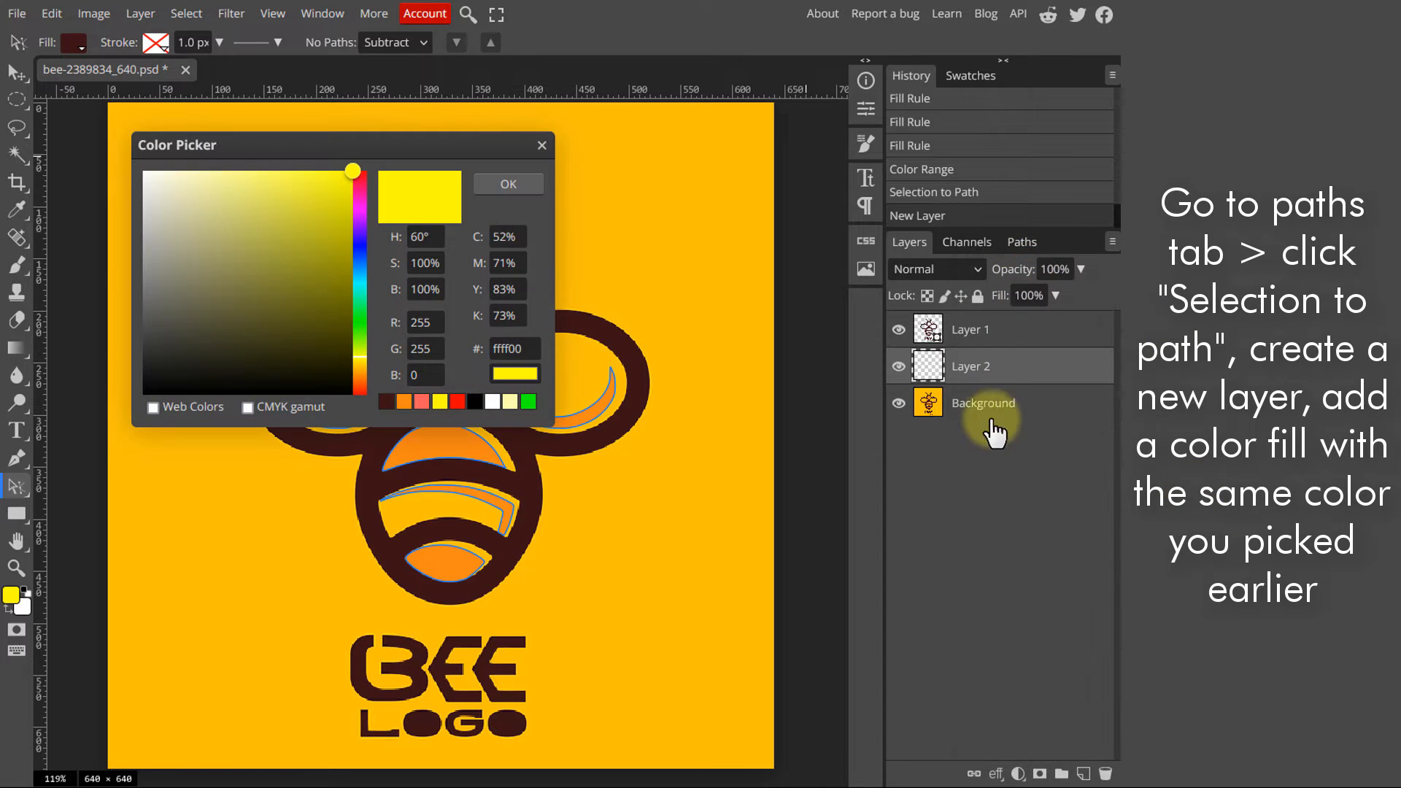
{"action": "left_click", "coordinate": [425, 441]}
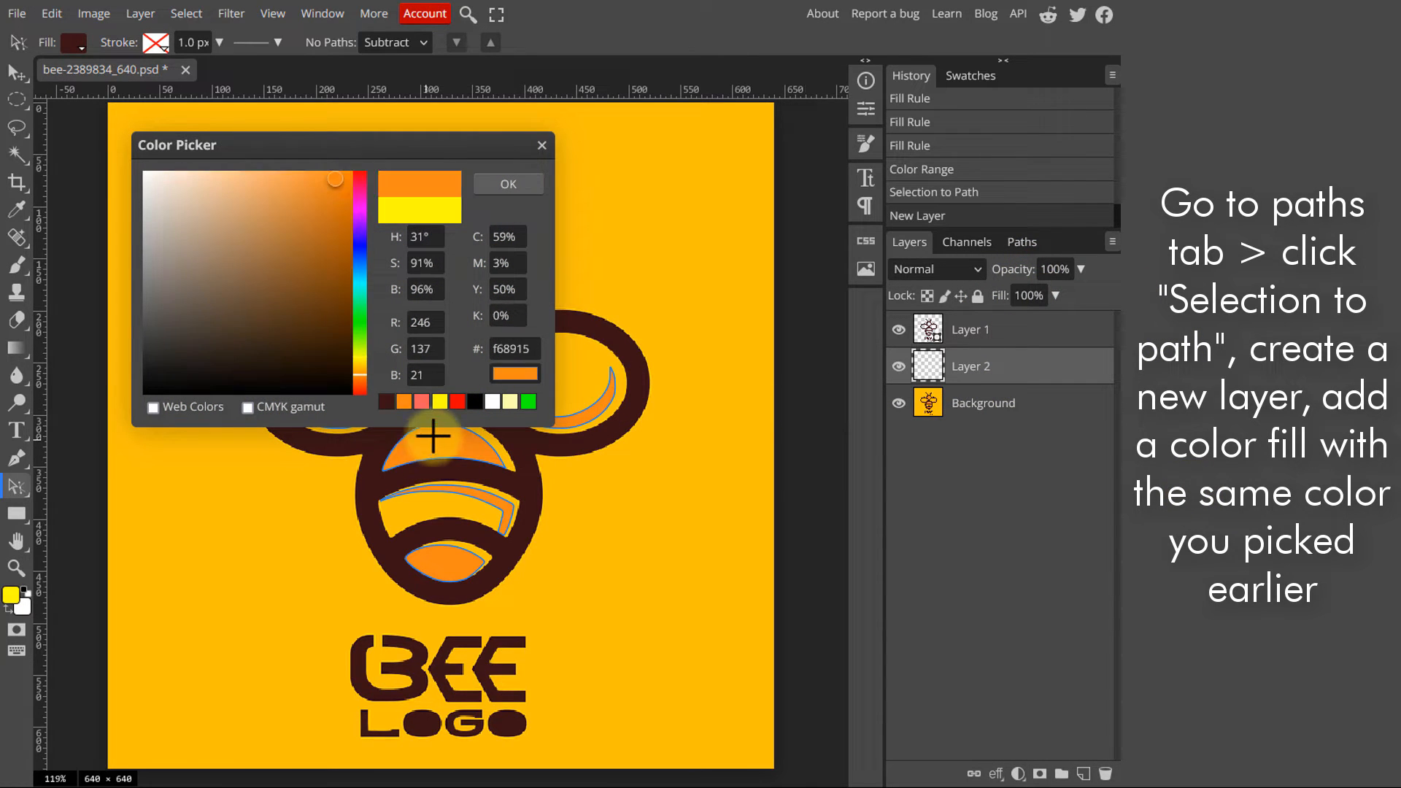
{"action": "left_click", "coordinate": [509, 187]}
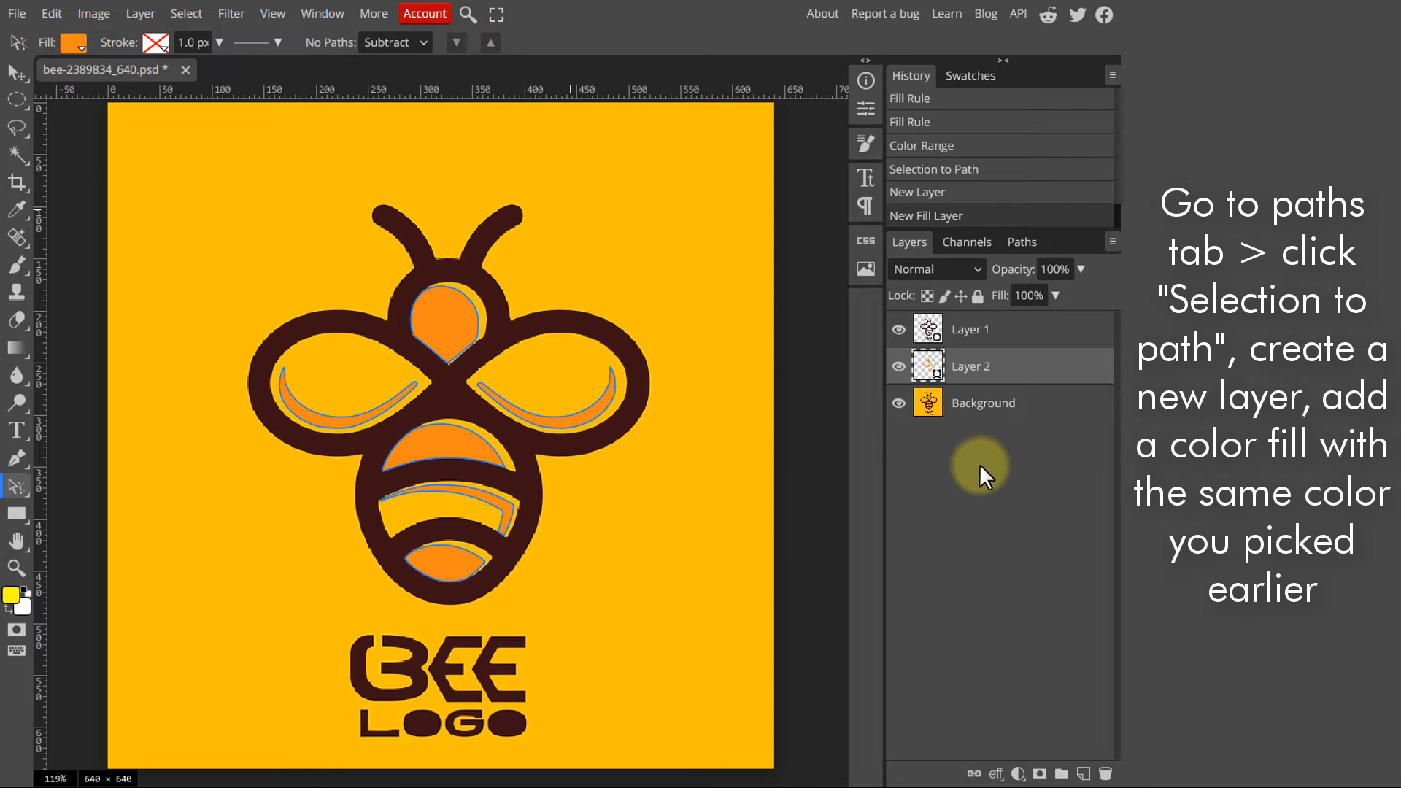
Hide the Background layer and add a new empty layer directly beneath the orange shape layer
{"action": "left_click", "coordinate": [898, 402]}
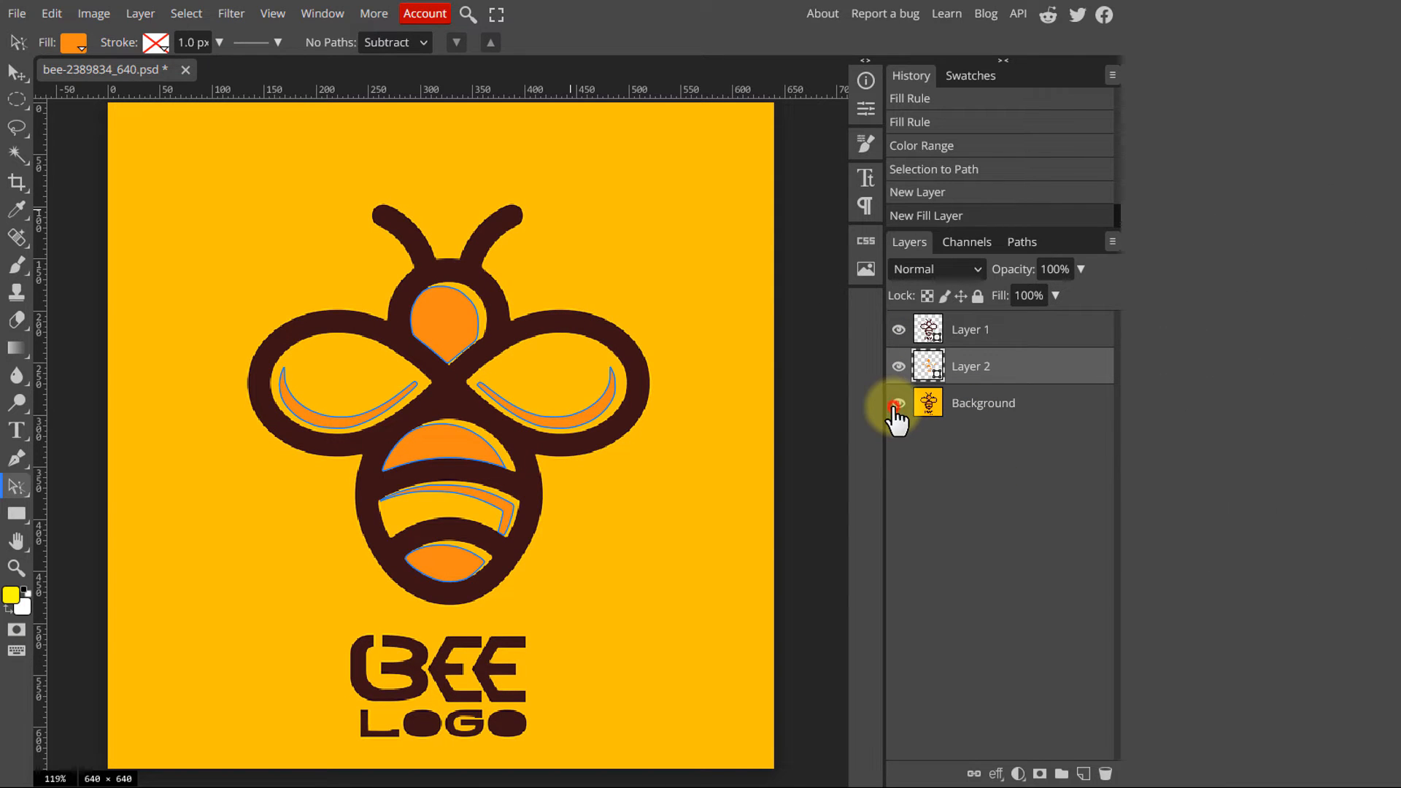
{"action": "left_click", "coordinate": [1083, 774]}
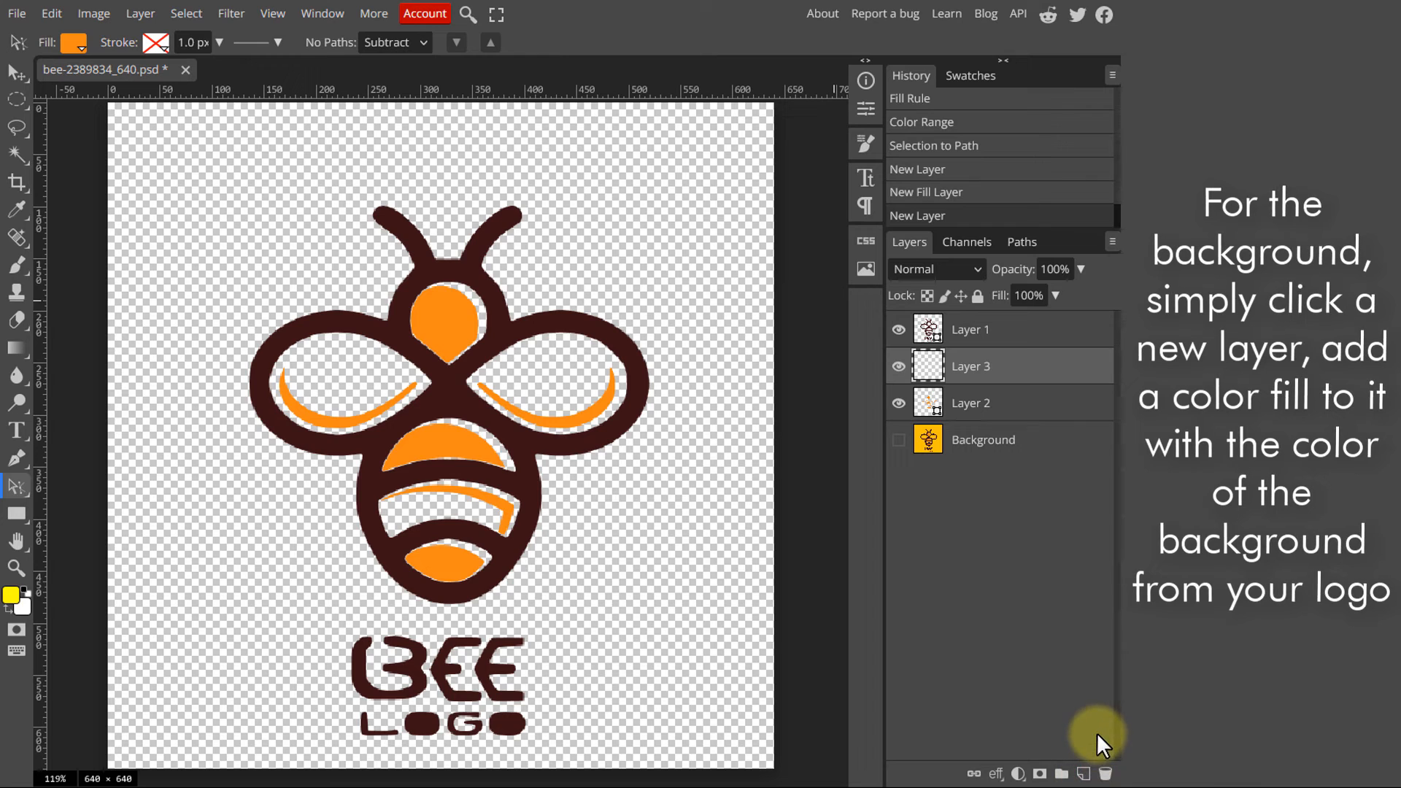
{"action": "left_click_drag", "start_coordinate": [1005, 373], "coordinate": [1005, 415]}
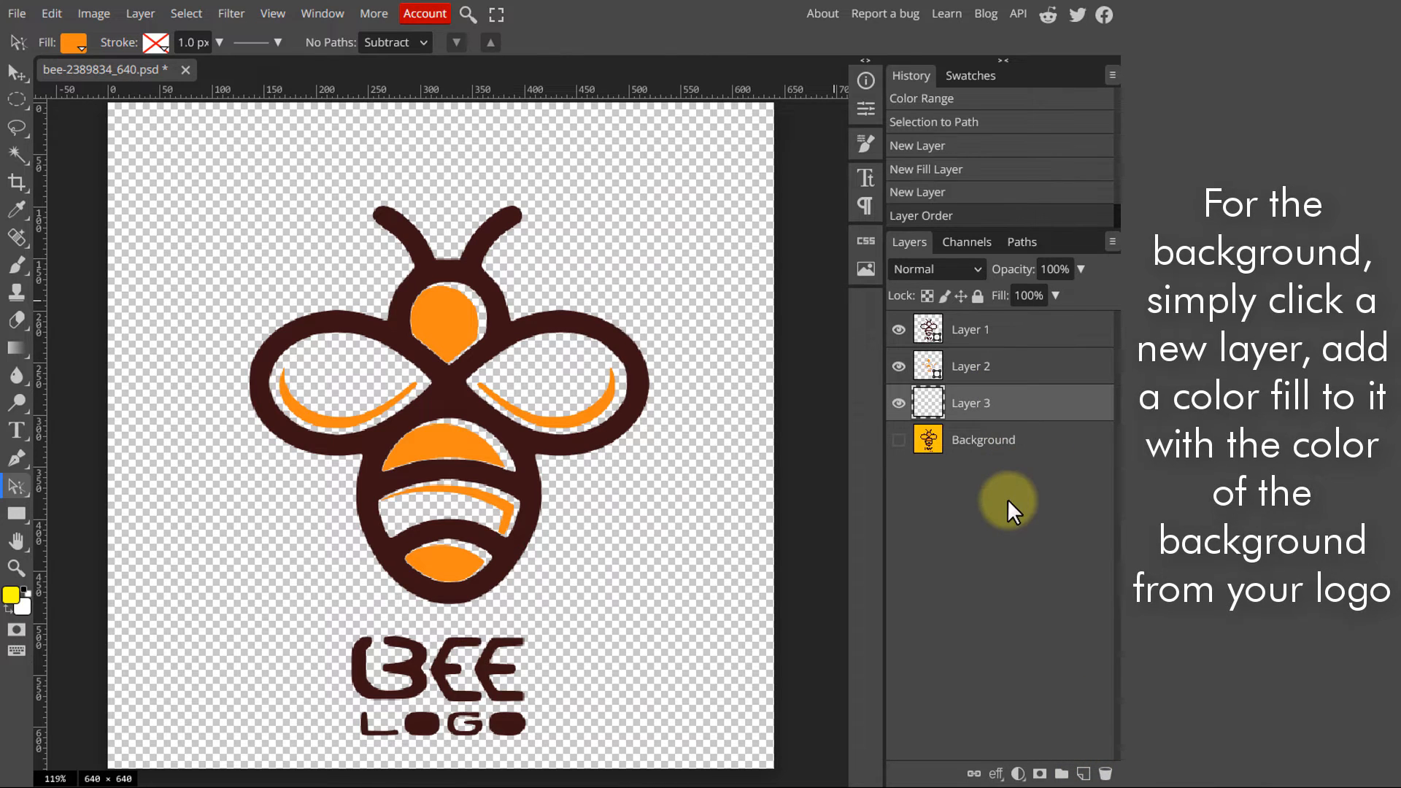
Turn the new layer into a color fill sampled from the original background yellow, #fbc20b, and leave the Background layer hidden
{"action": "left_click", "coordinate": [1019, 773]}
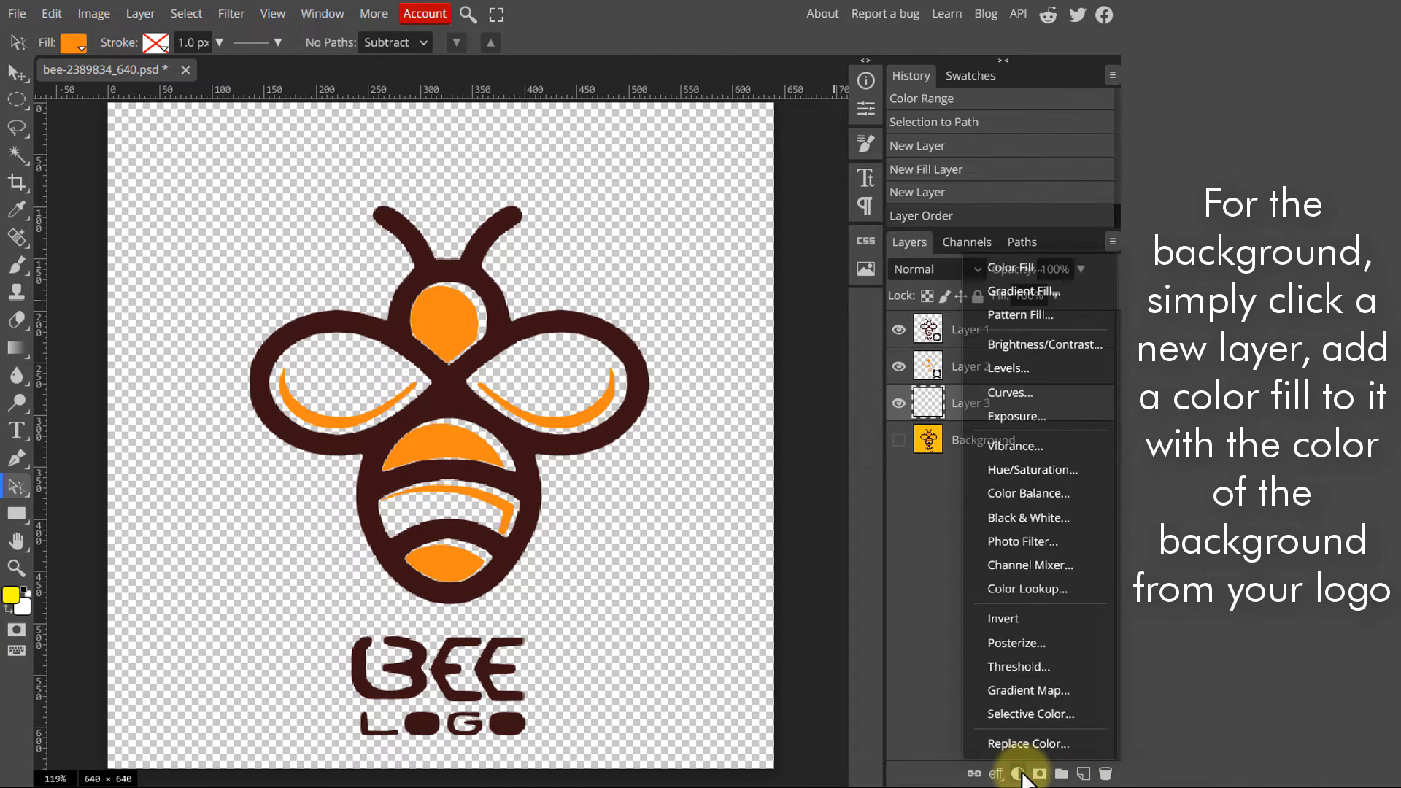
{"action": "left_click", "coordinate": [1053, 271]}
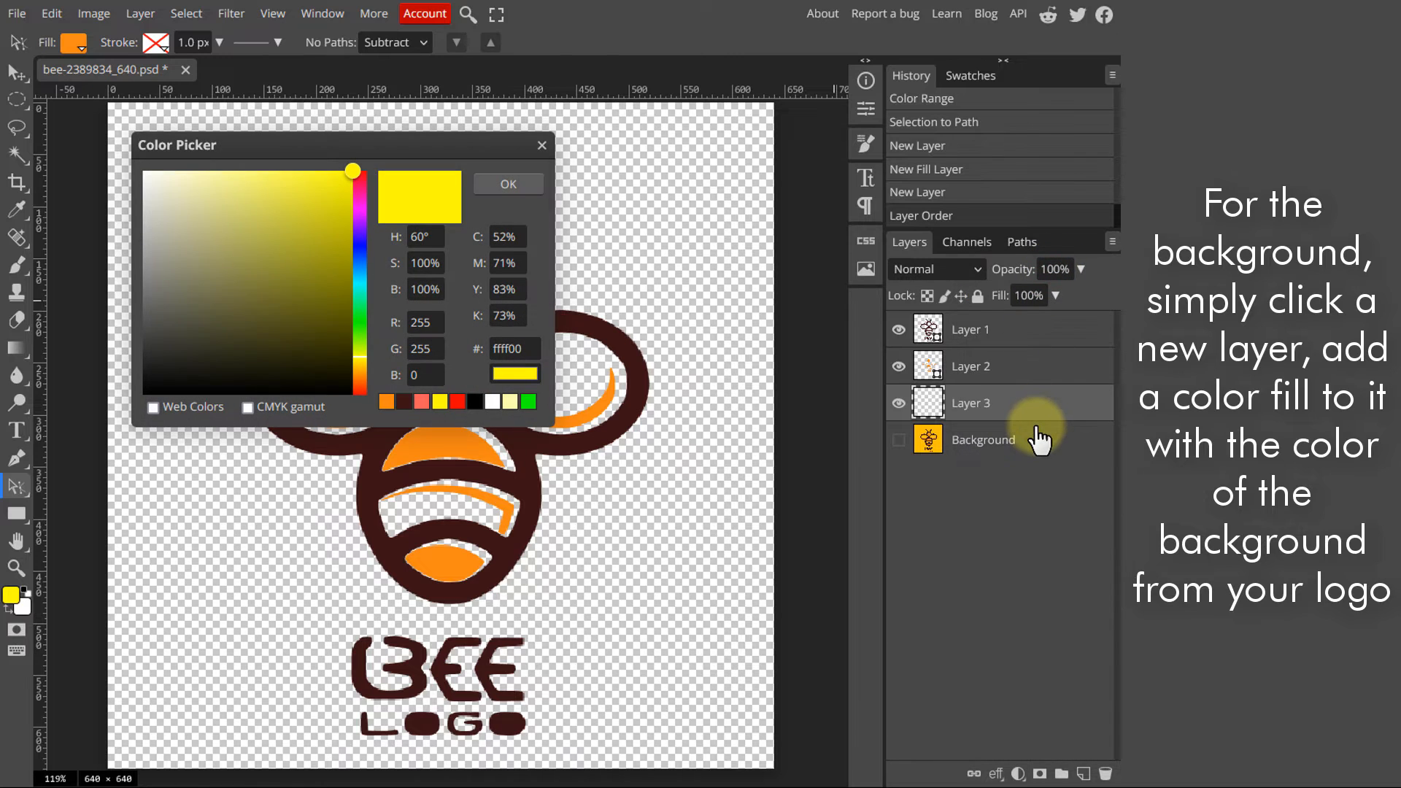
{"action": "left_click", "coordinate": [899, 440]}
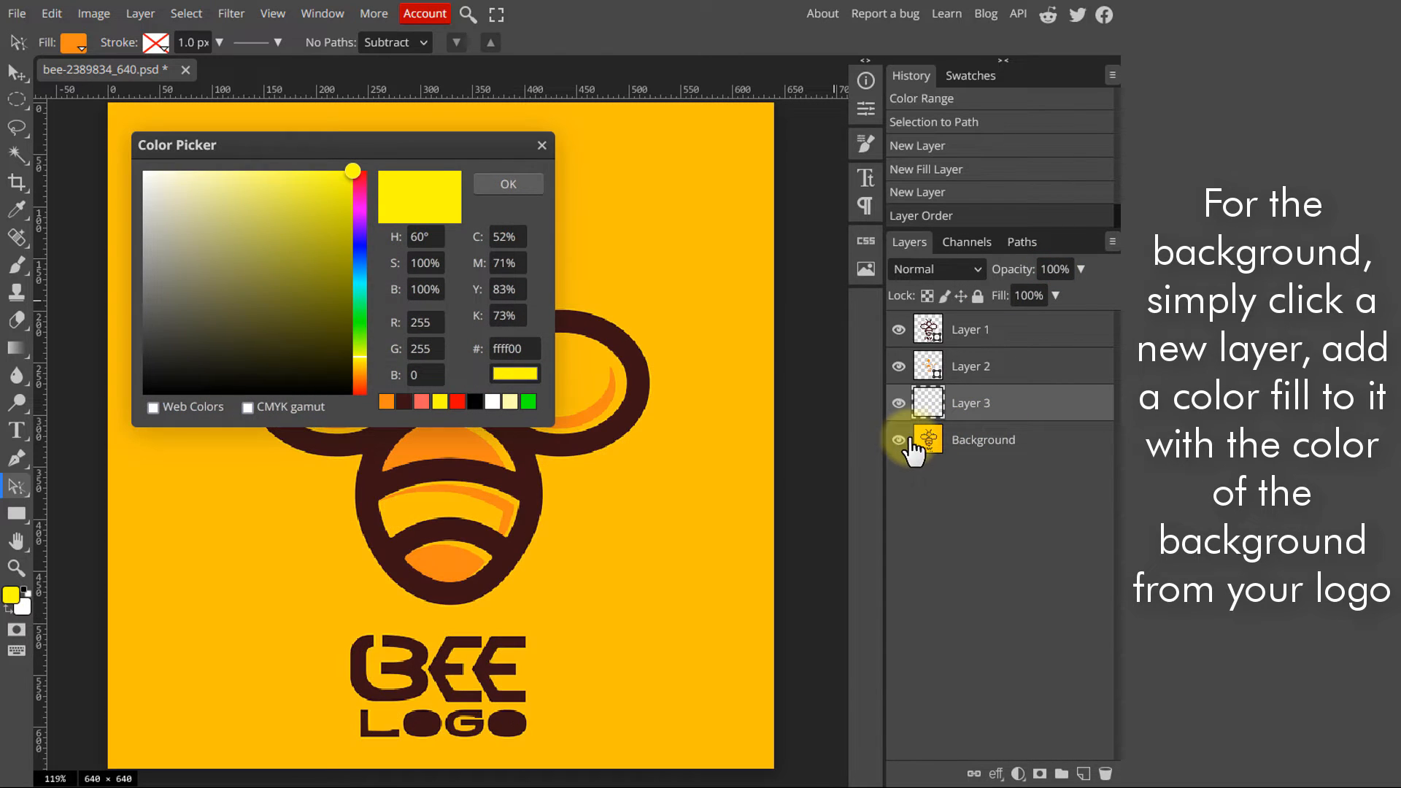
{"action": "left_click", "coordinate": [688, 256]}
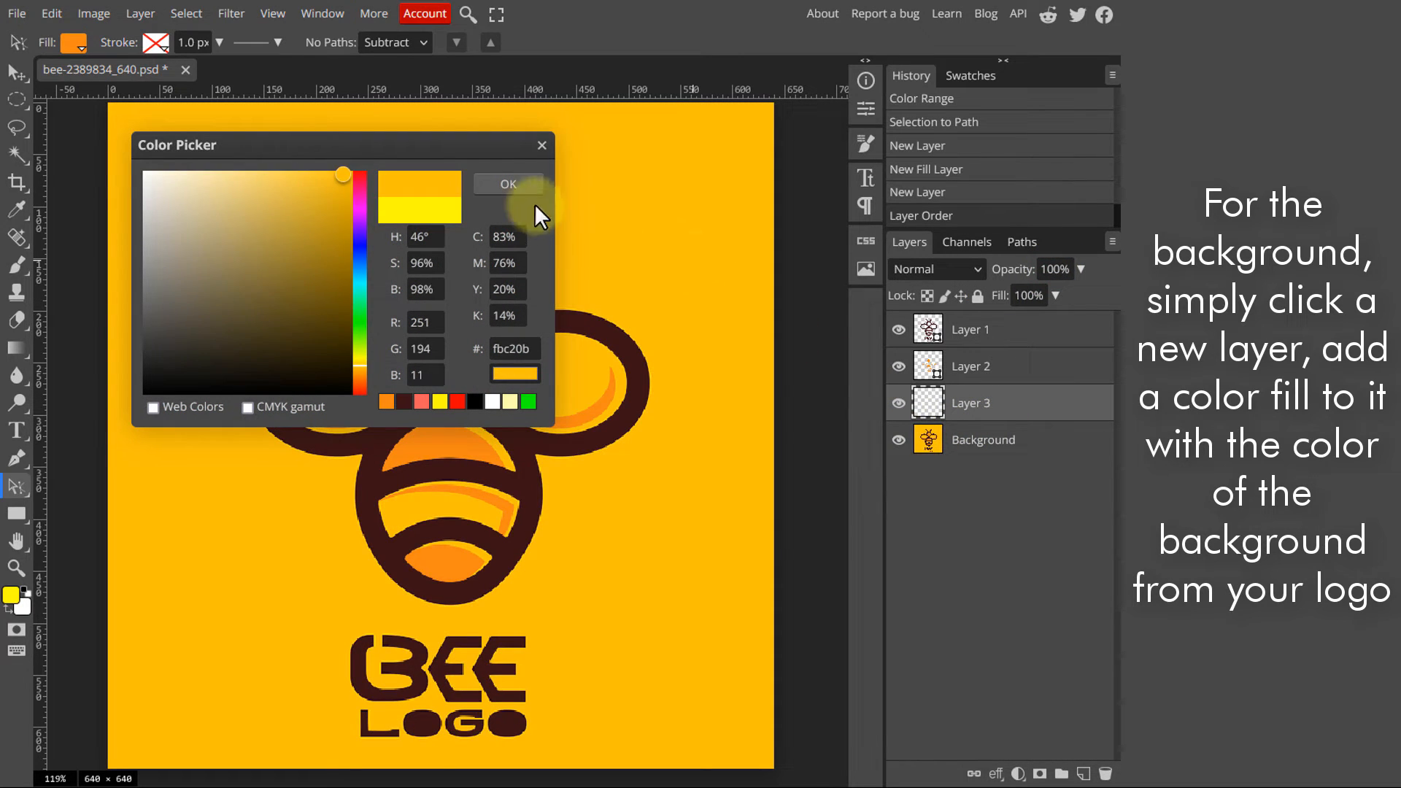
{"action": "left_click", "coordinate": [509, 187]}
{"action": "left_click", "coordinate": [899, 439]}
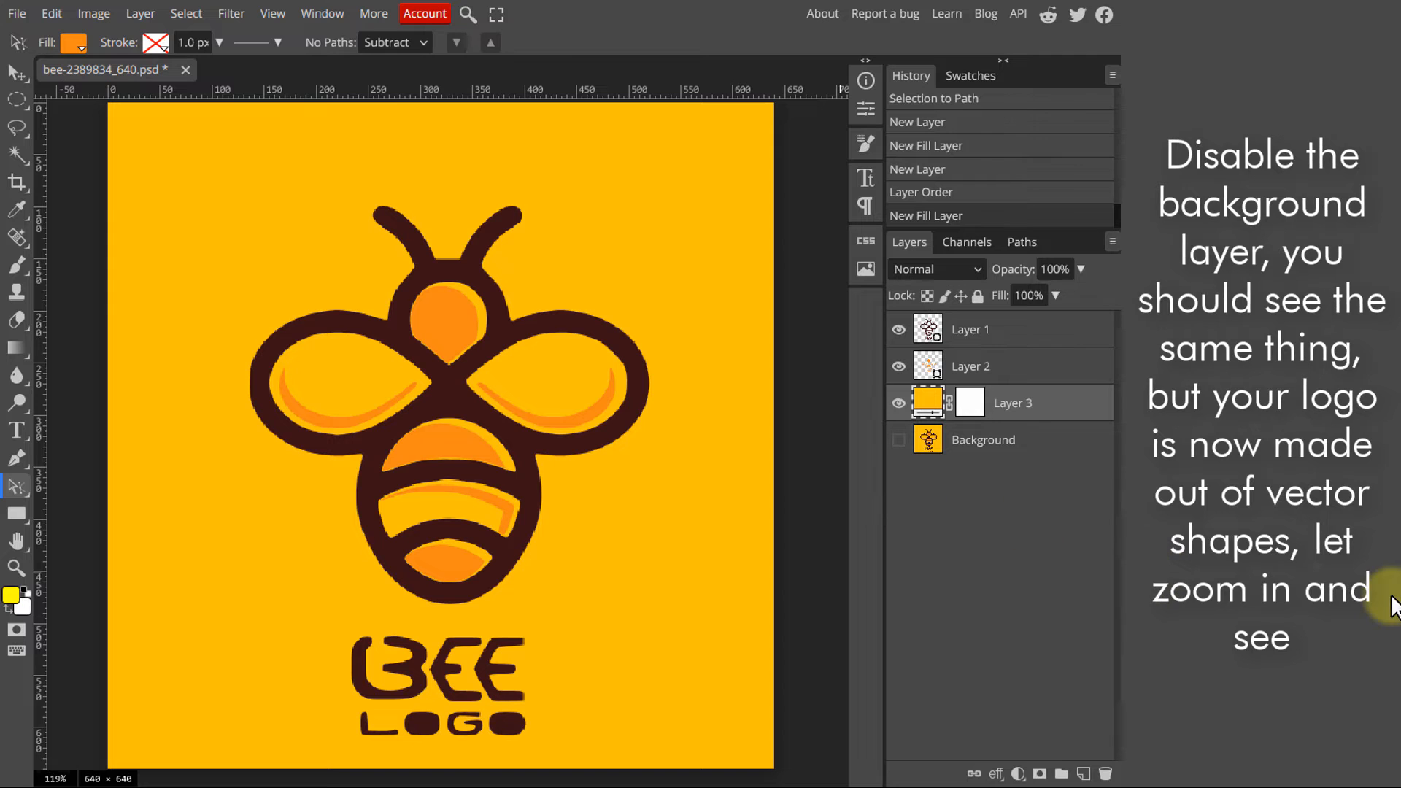
Examine the edges of the upper orange body shape at 1200% magnification
{"action": "key", "text": "ctrl+plus"}
{"action": "key", "text": "ctrl+plus"}
{"action": "key", "text": "ctrl+plus"}
{"action": "key", "text": "ctrl+plus"}
{"action": "key", "text": "ctrl+plus"}
{"action": "key", "text": "ctrl+plus"}
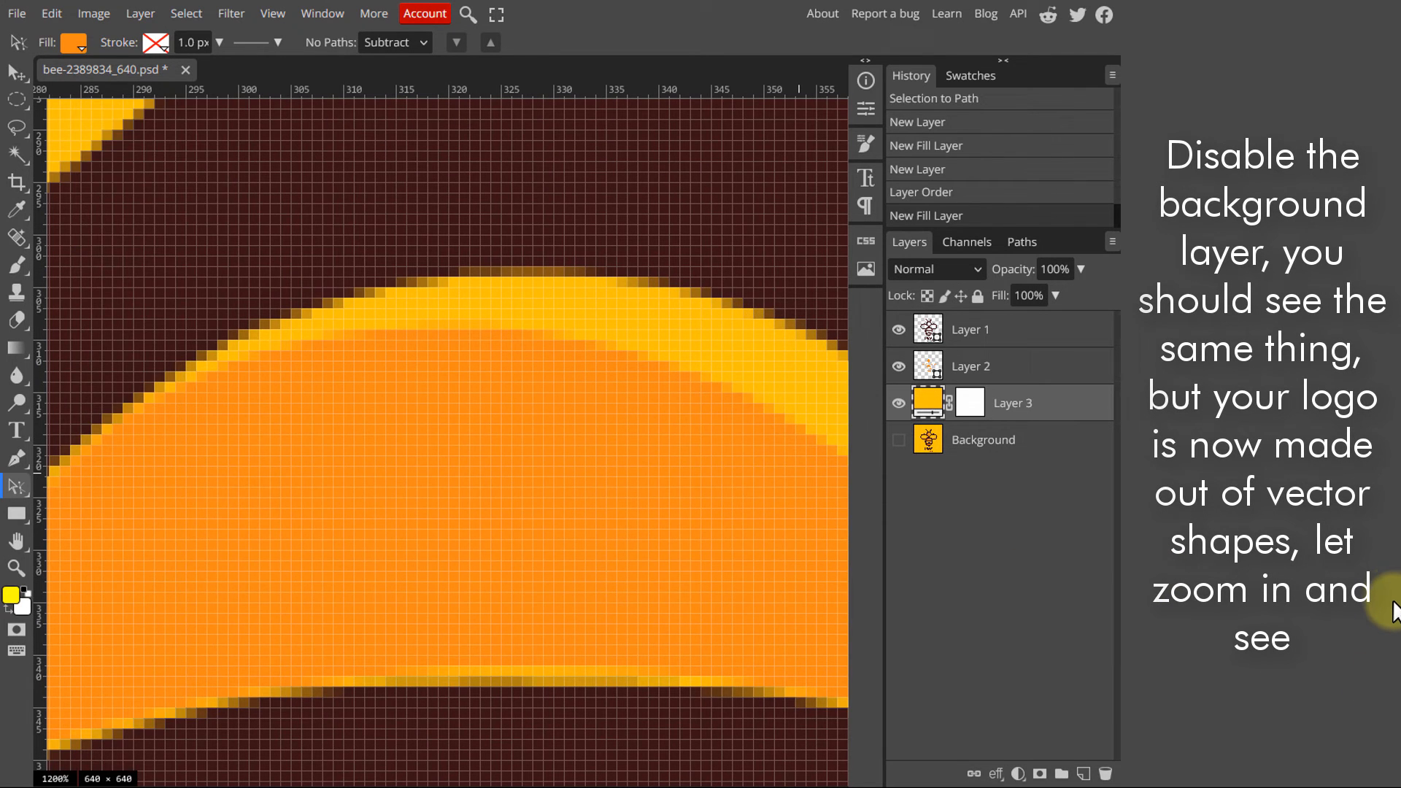
Resize the image to 400 percent in width and height
{"action": "left_click", "coordinate": [96, 13]}
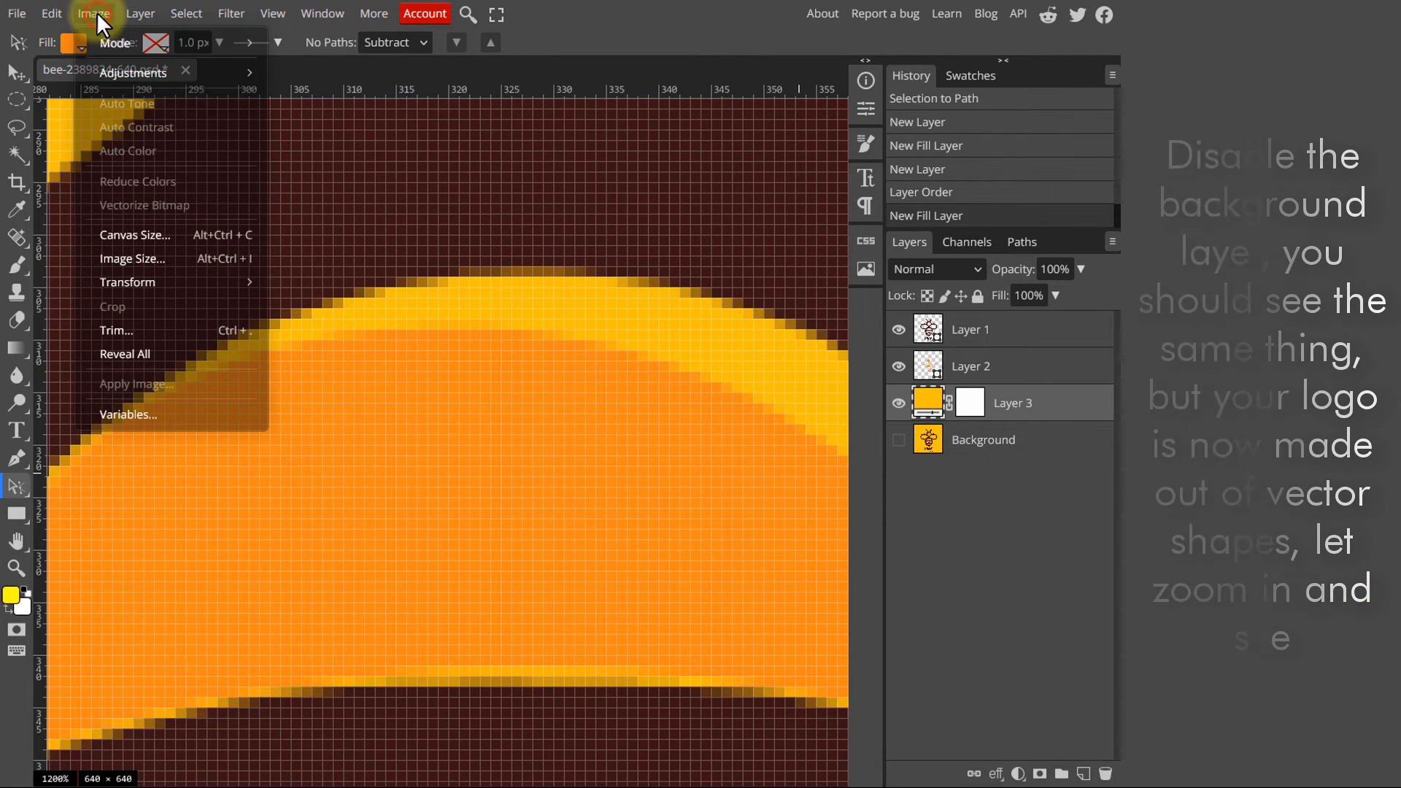
{"action": "left_click", "coordinate": [144, 259]}
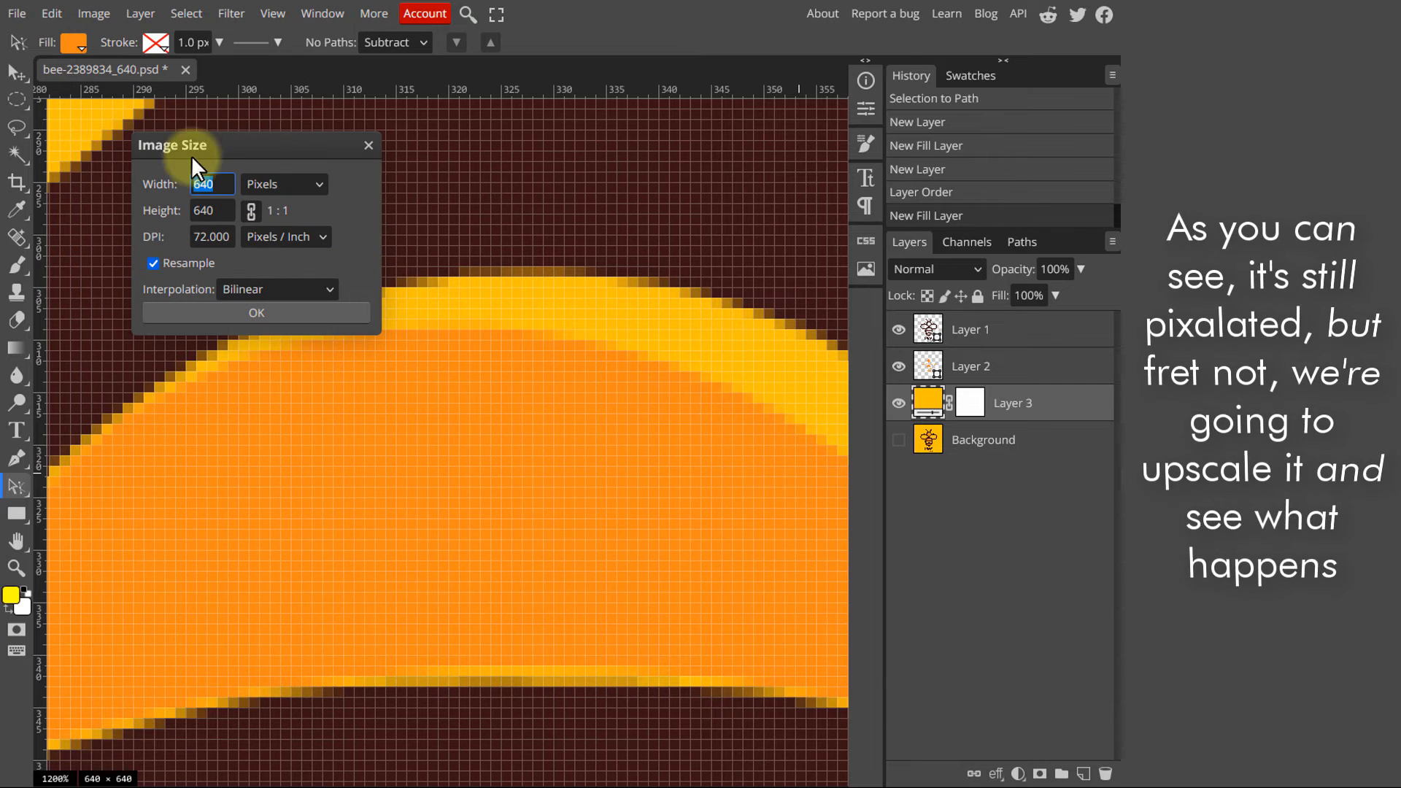
{"action": "left_click_drag", "start_coordinate": [217, 139], "coordinate": [594, 334]}
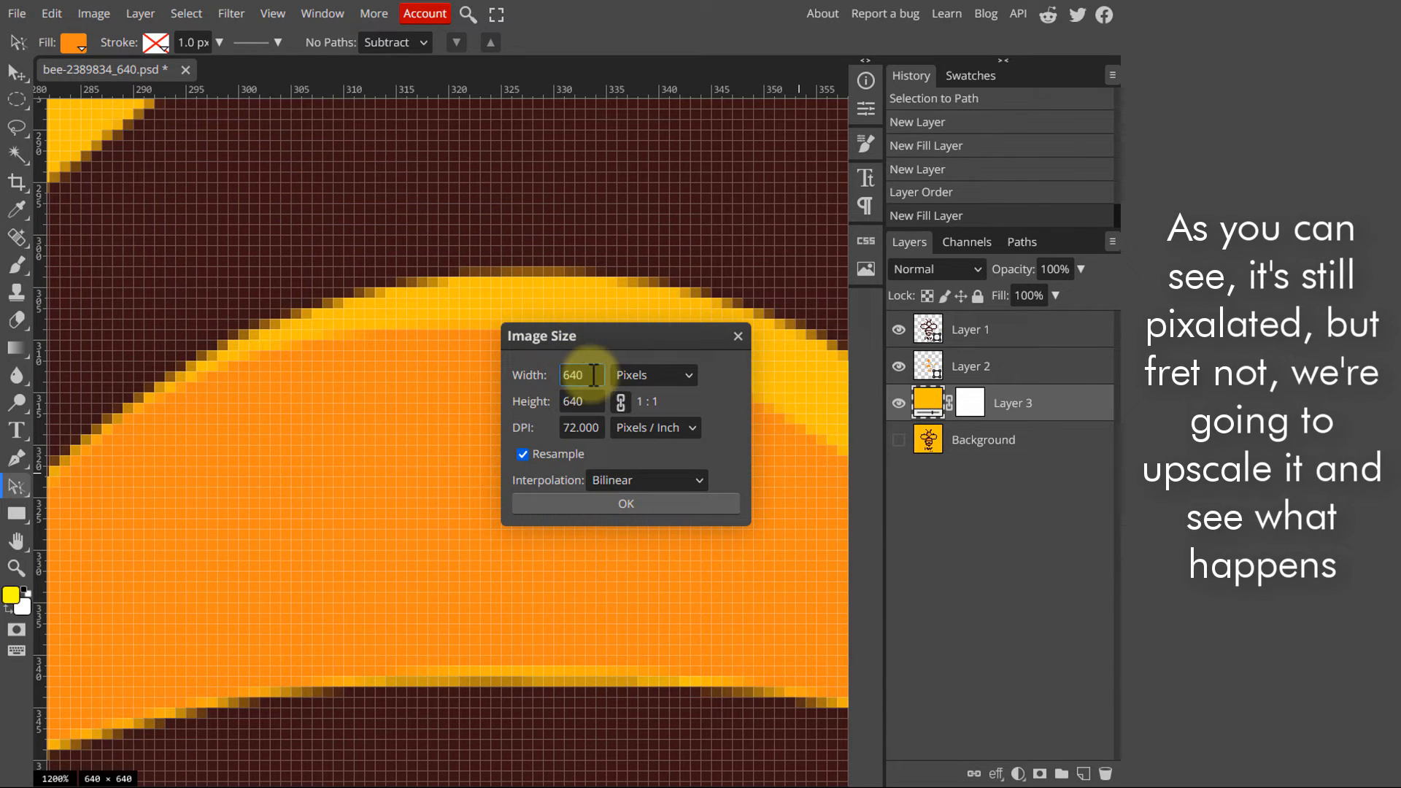
{"action": "left_click", "coordinate": [660, 374]}
{"action": "double_click", "coordinate": [576, 375]}
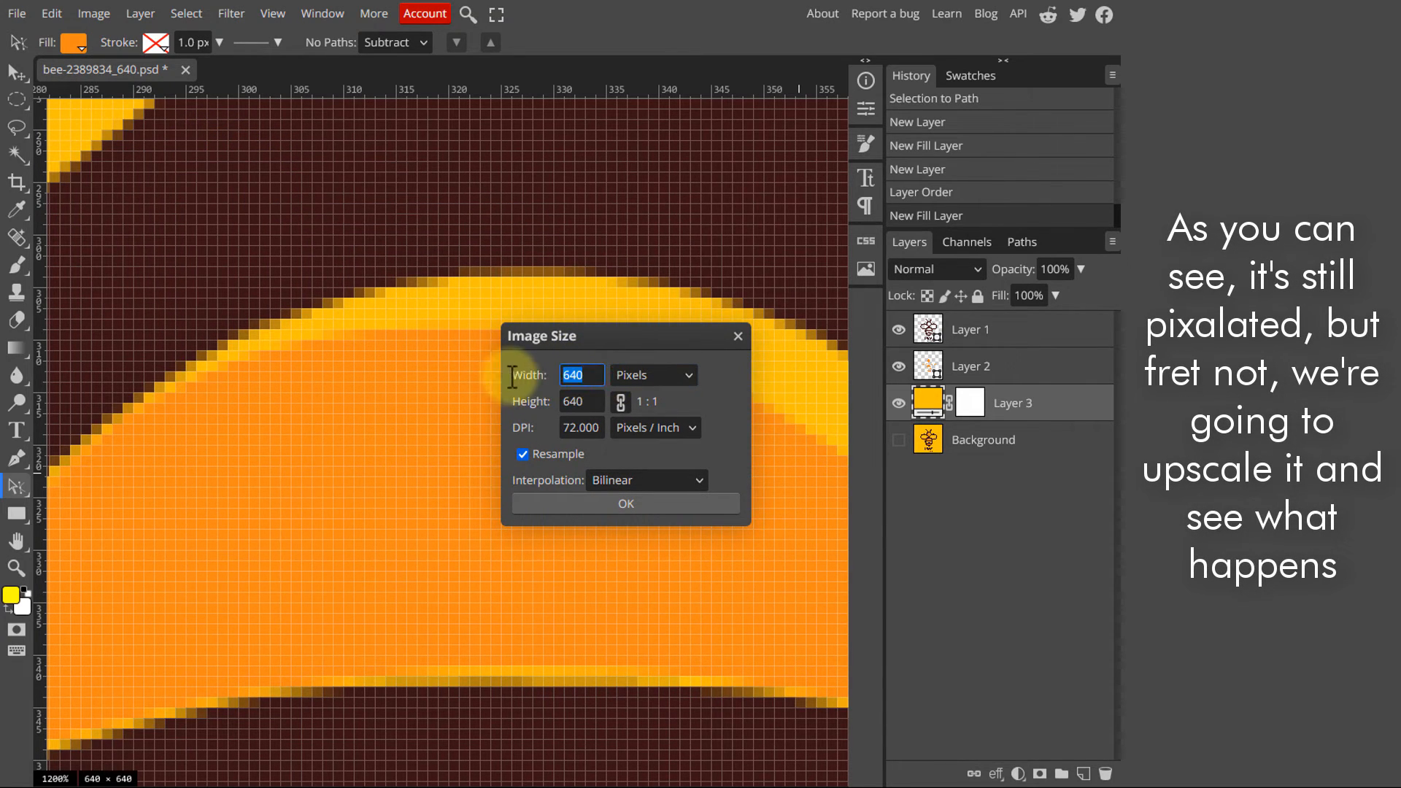
{"action": "left_click", "coordinate": [572, 401]}
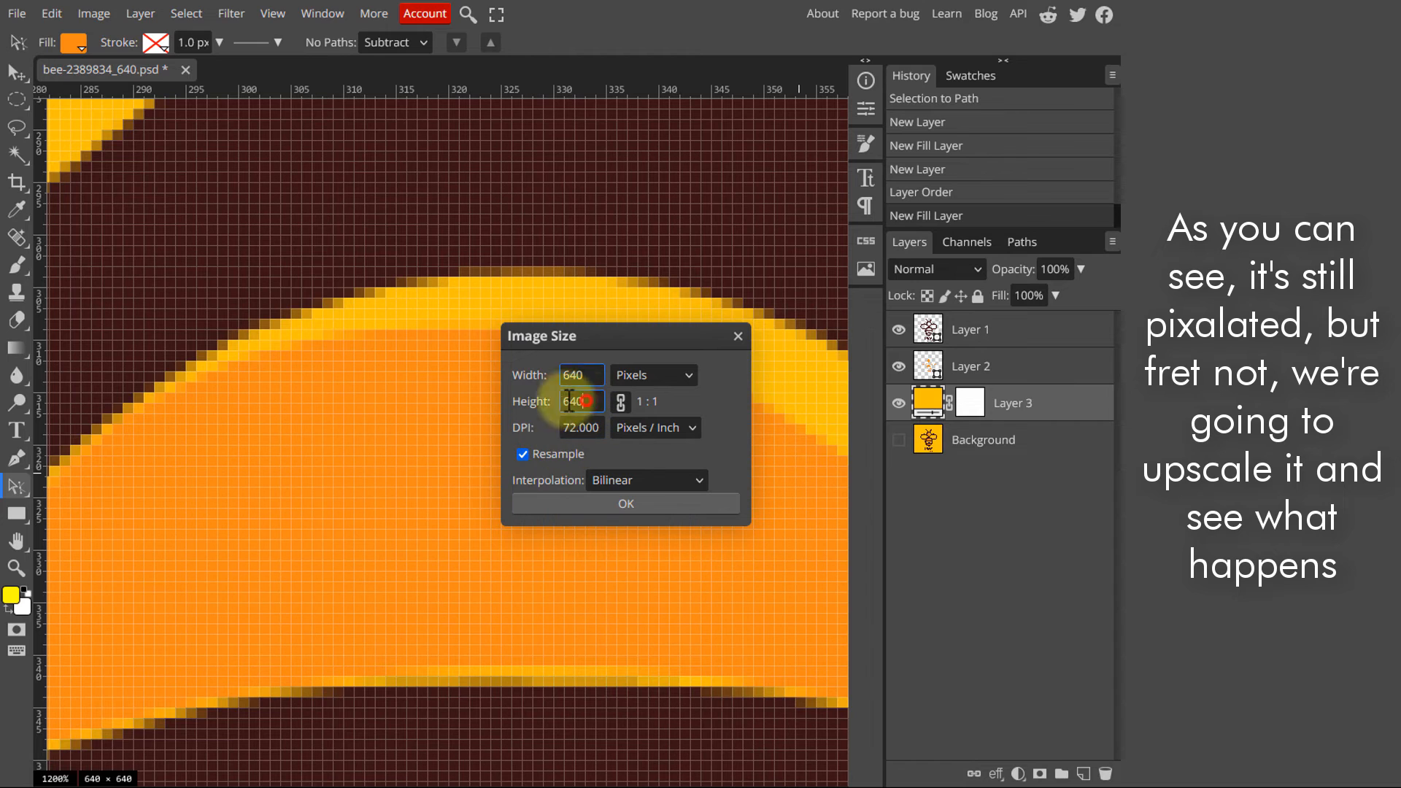
{"action": "left_click", "coordinate": [663, 372]}
{"action": "left_click", "coordinate": [651, 472]}
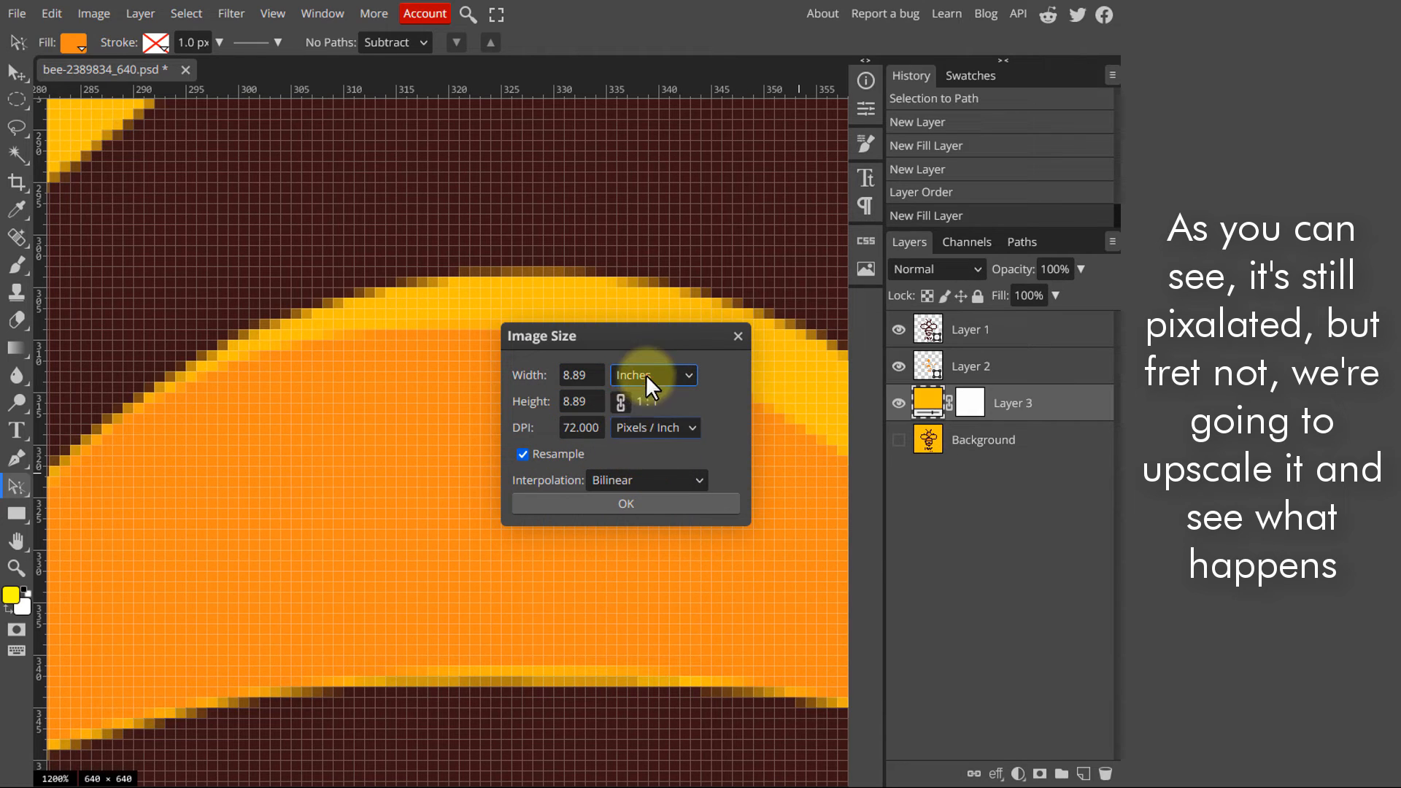
{"action": "left_click", "coordinate": [645, 375]}
{"action": "left_click", "coordinate": [654, 428]}
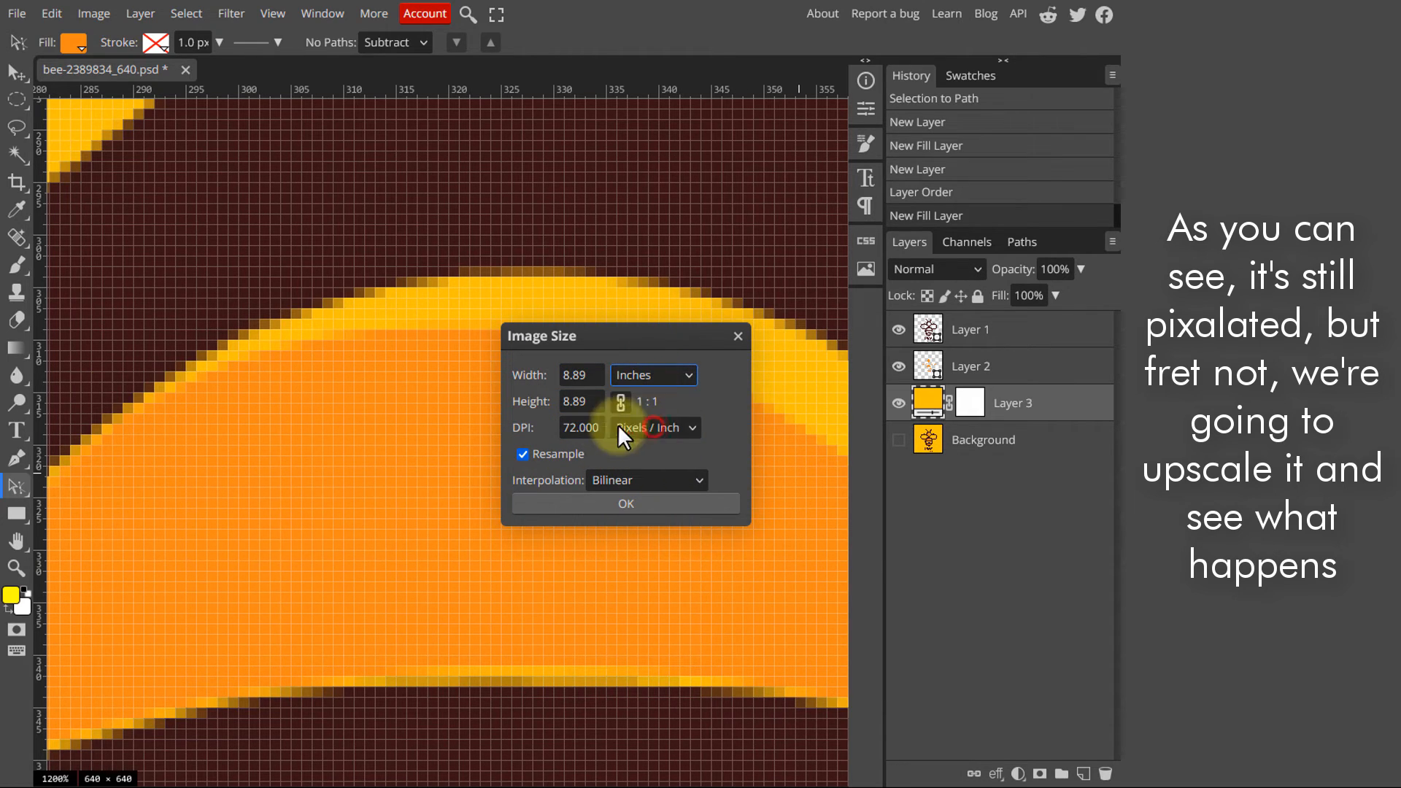
{"action": "double_click", "coordinate": [602, 376]}
{"action": "type", "text": "400"}
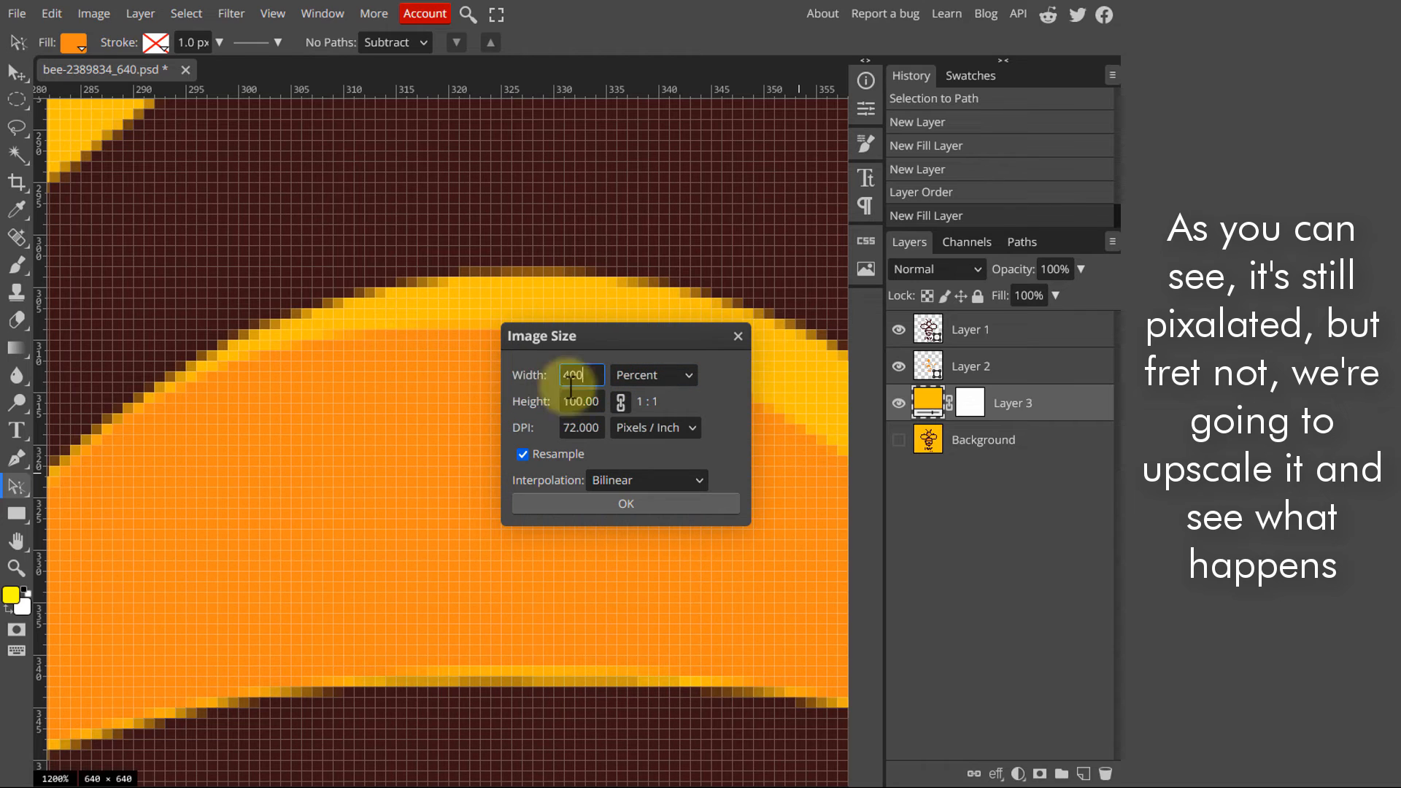
{"action": "left_click", "coordinate": [581, 401]}
{"action": "left_click", "coordinate": [650, 504]}
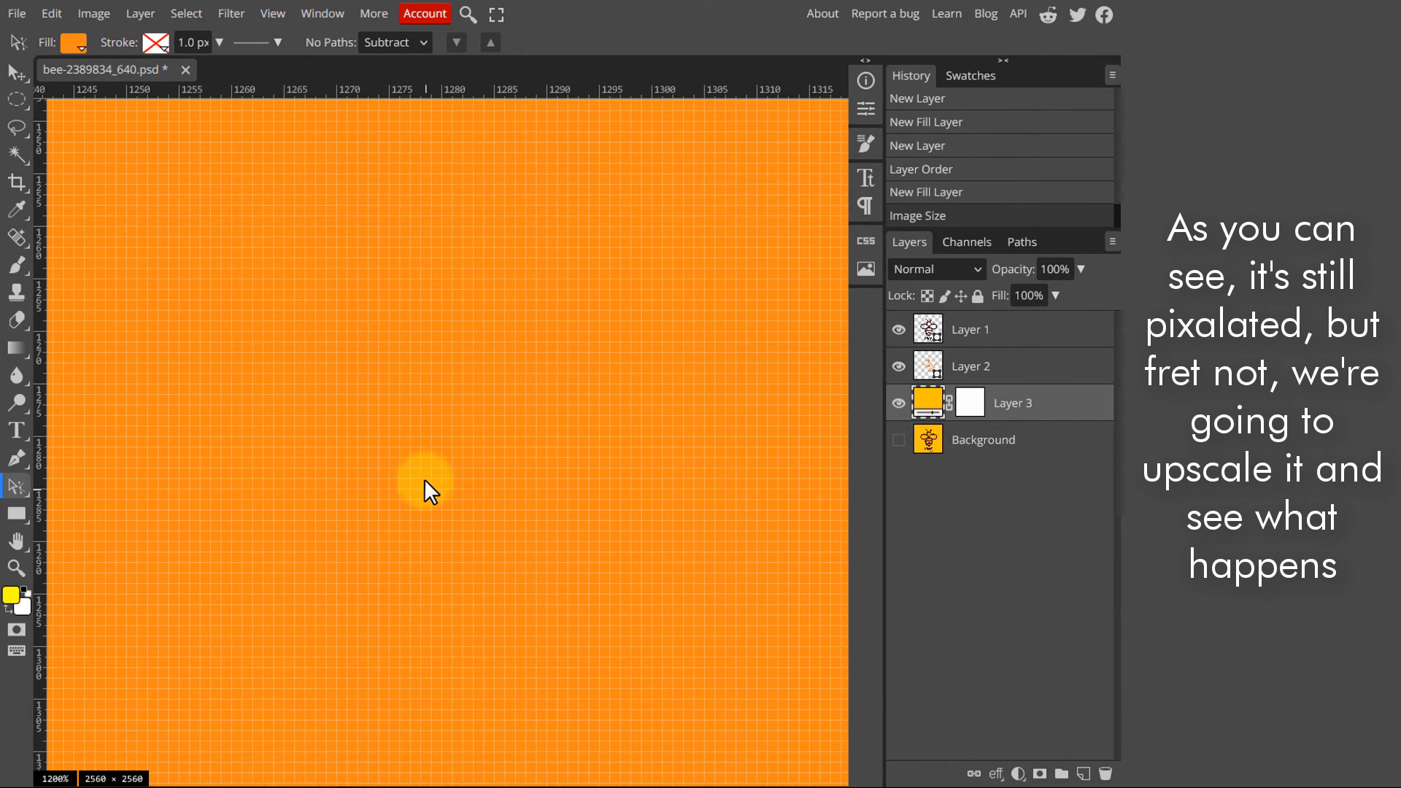
Check the whole enlarged logo and examine the edges of the bee's upper body shape close up
{"action": "key", "text": "ctrl+0"}
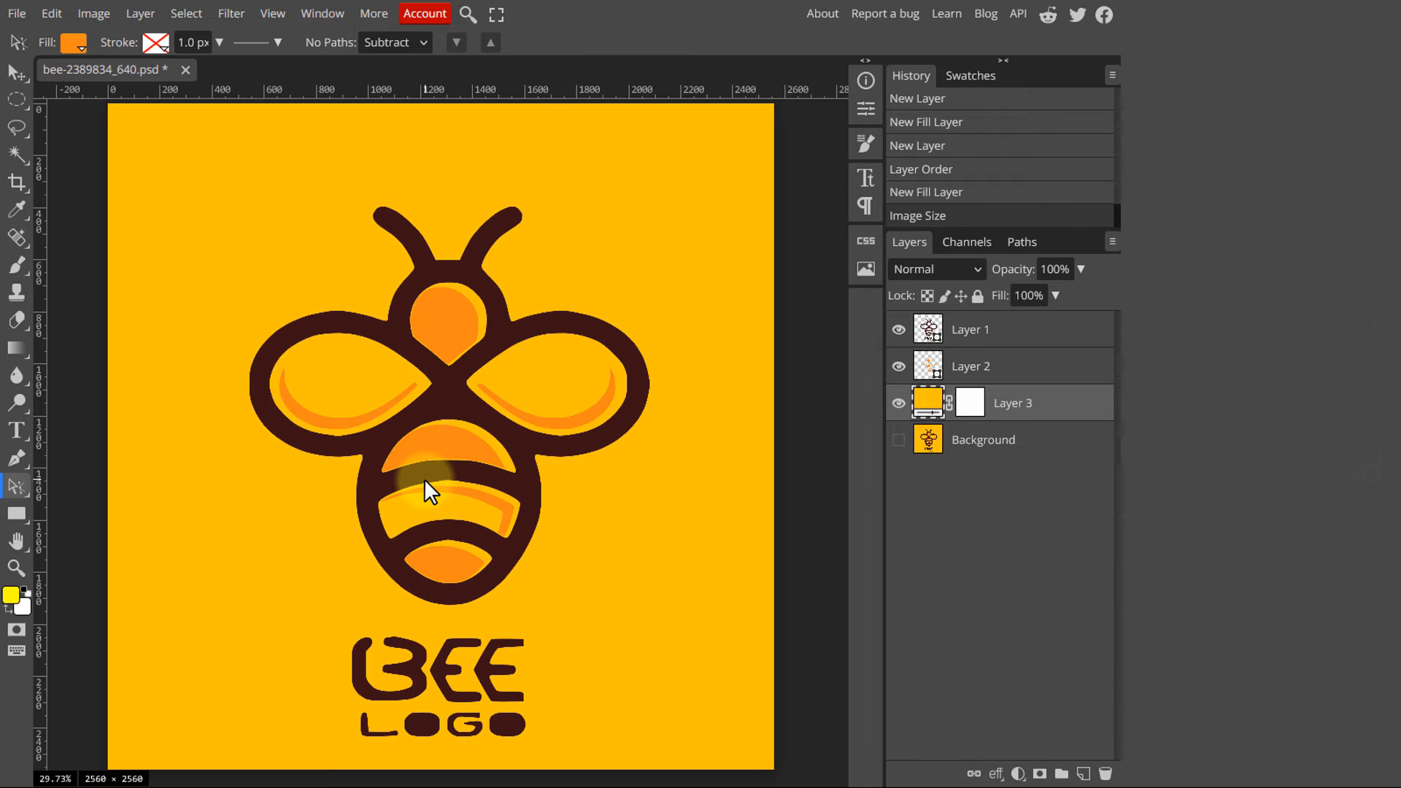
{"action": "scroll", "coordinate": [424, 478], "scroll_direction": "up", "scroll_amount": 10}
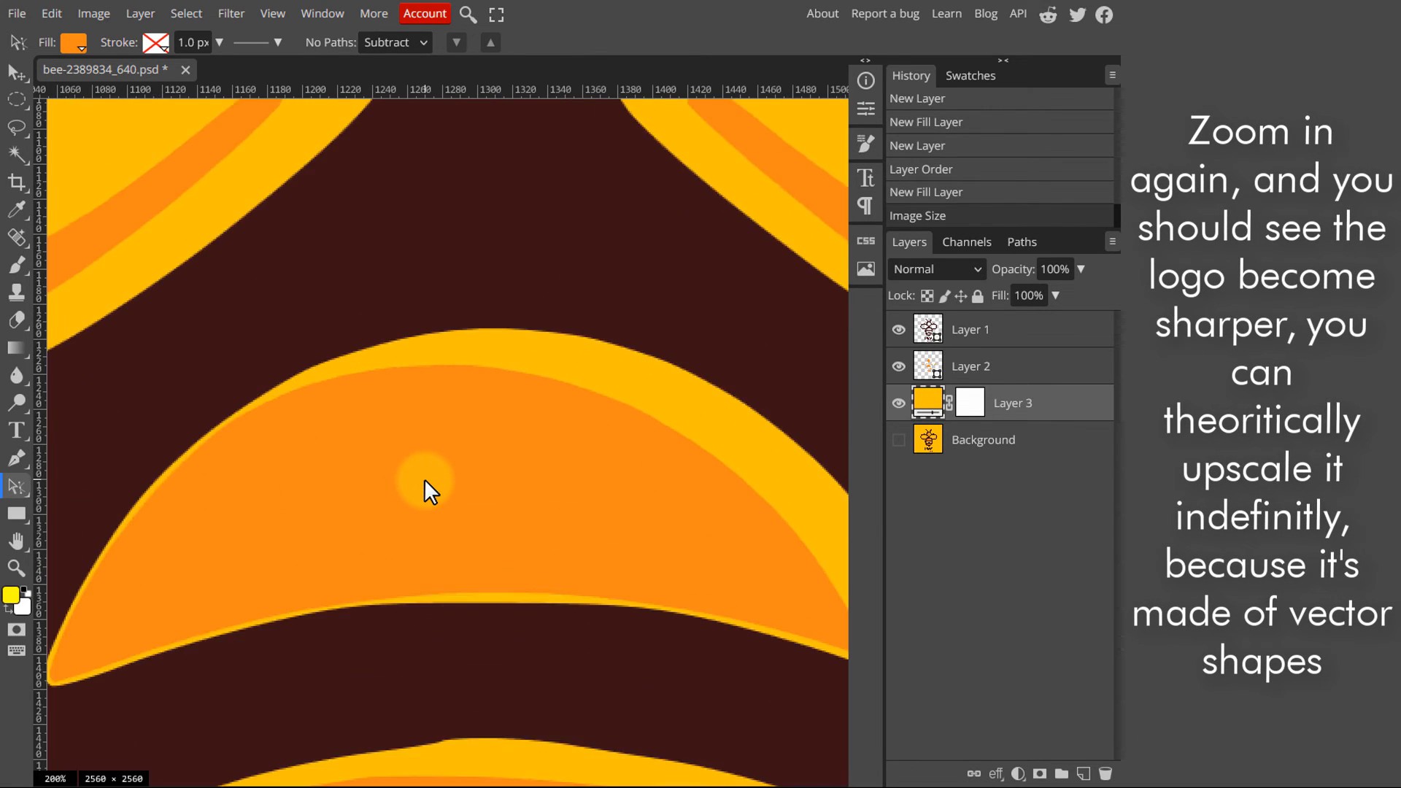
{"action": "scroll", "coordinate": [423, 478], "scroll_direction": "up", "scroll_amount": 2}
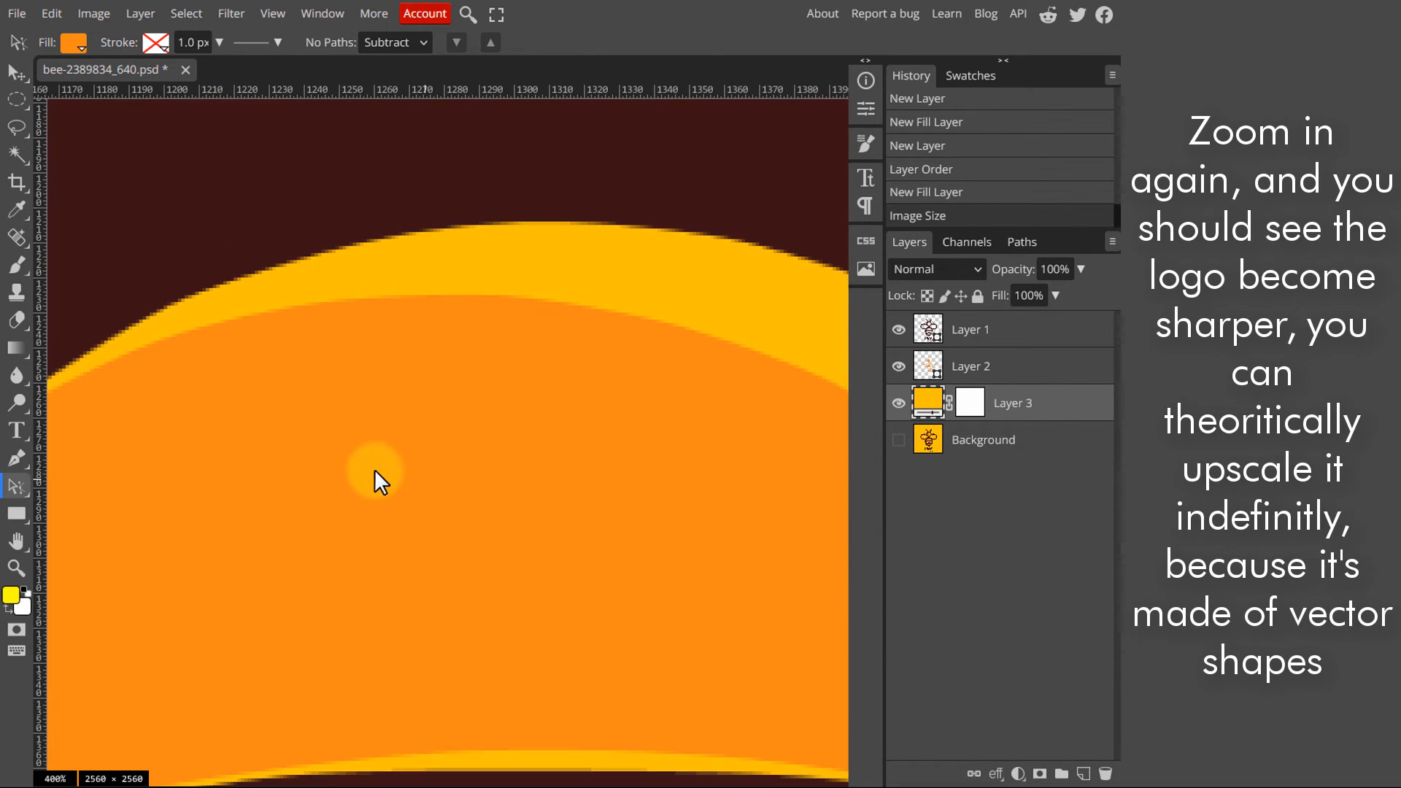
{"action": "scroll", "coordinate": [575, 427], "scroll_direction": "up", "scroll_amount": 3}
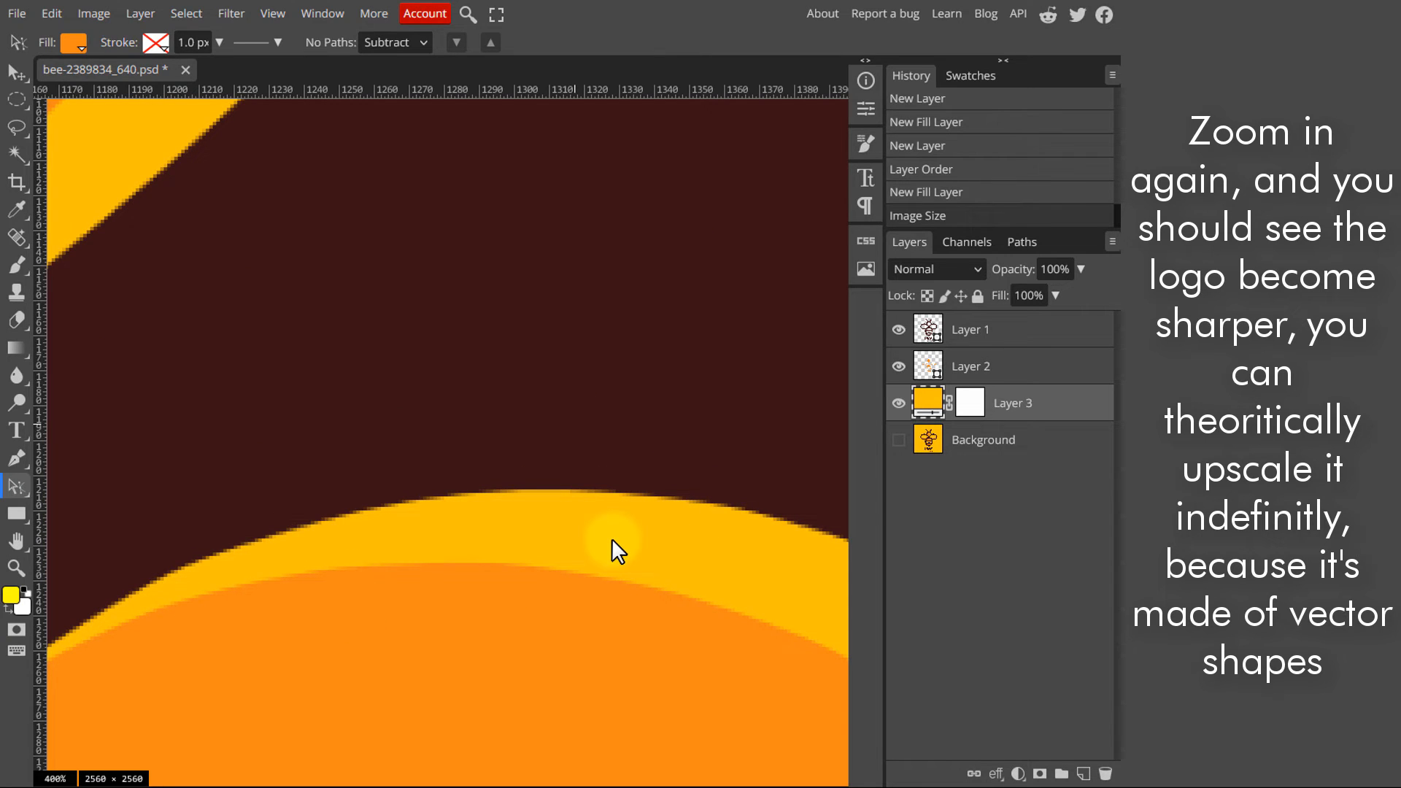
{"action": "key", "text": "ctrl+0"}
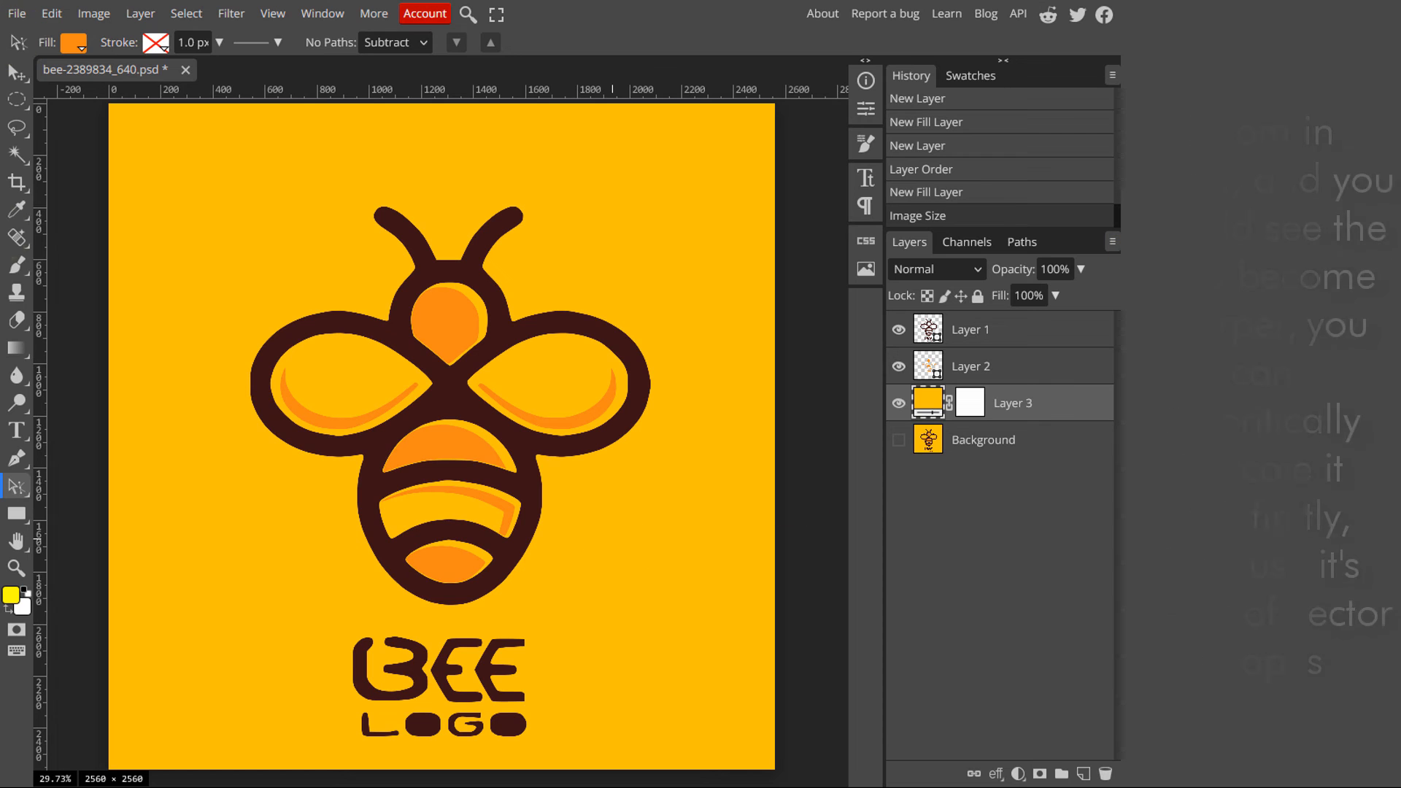
Set up an SVG export of the logo with minify turned off
{"action": "left_click", "coordinate": [16, 14]}
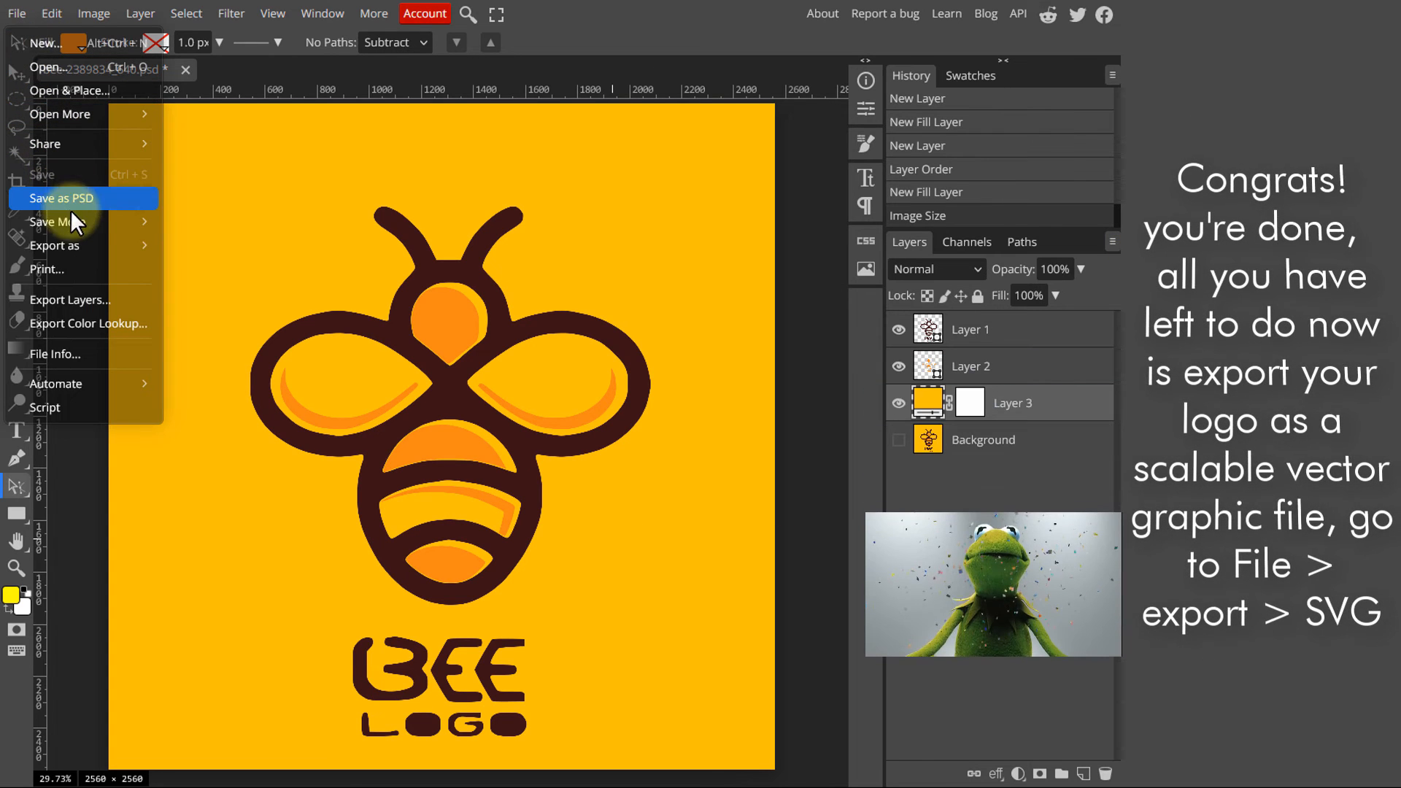
{"action": "mouse_move", "coordinate": [76, 247]}
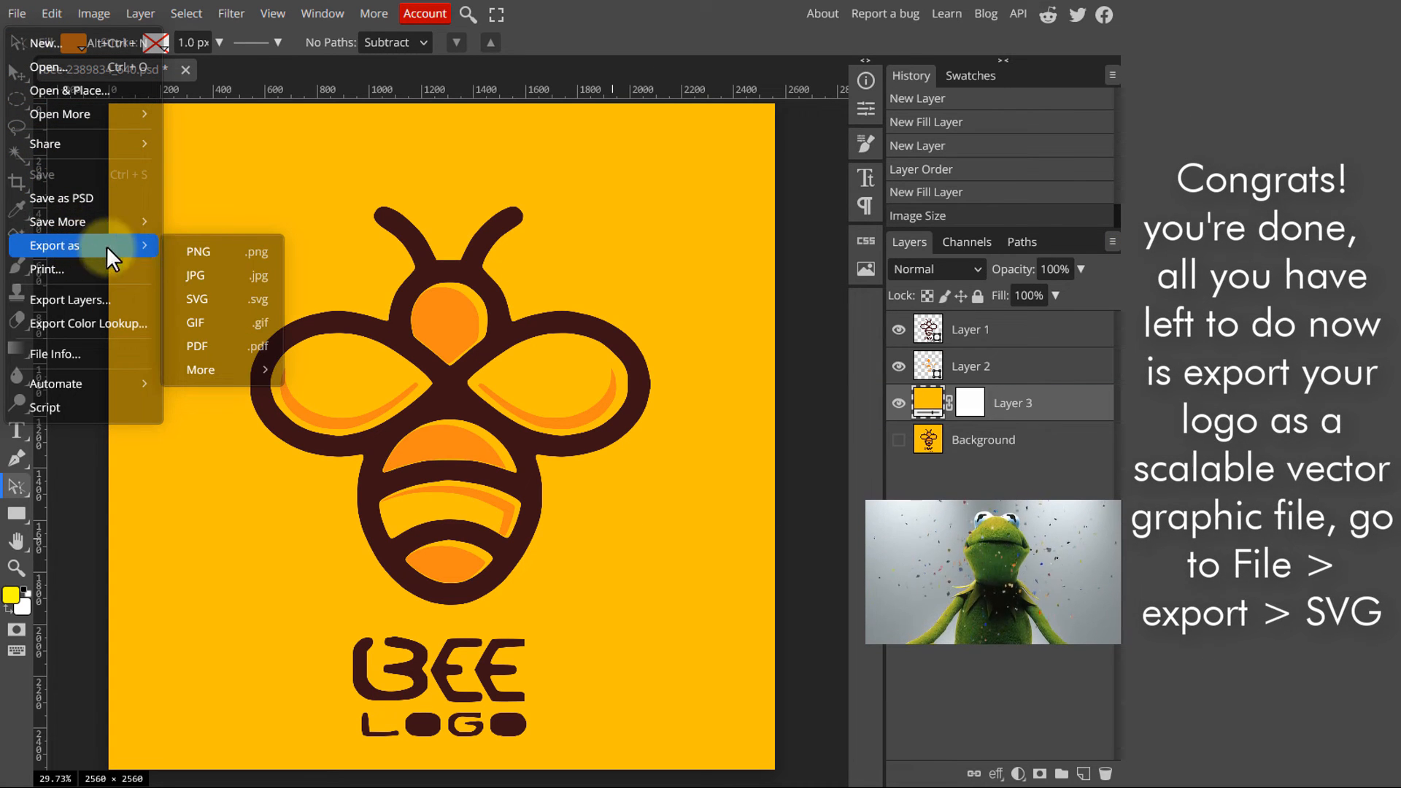
{"action": "left_click", "coordinate": [238, 304]}
{"action": "left_click", "coordinate": [624, 291]}
{"action": "double_click", "coordinate": [612, 290]}
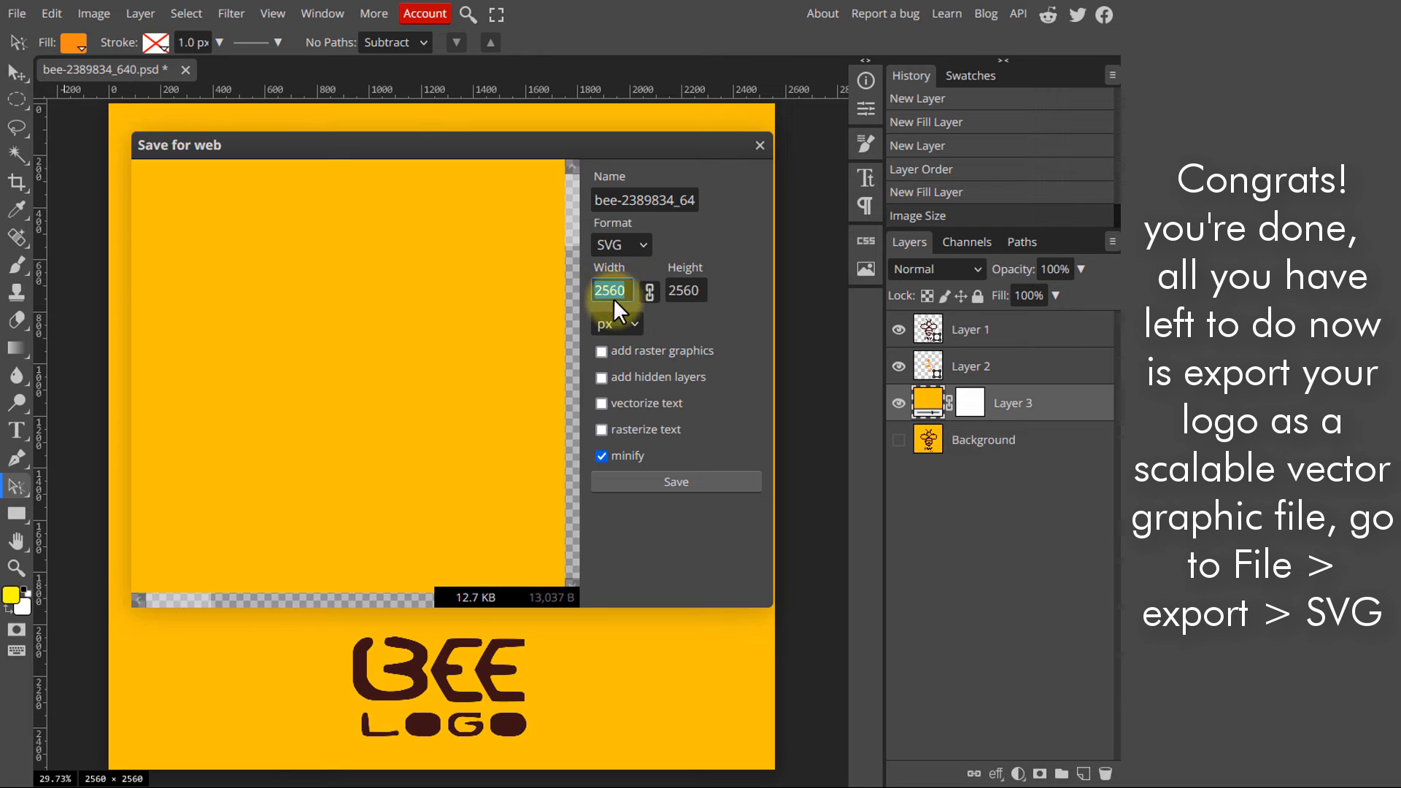
{"action": "double_click", "coordinate": [701, 291]}
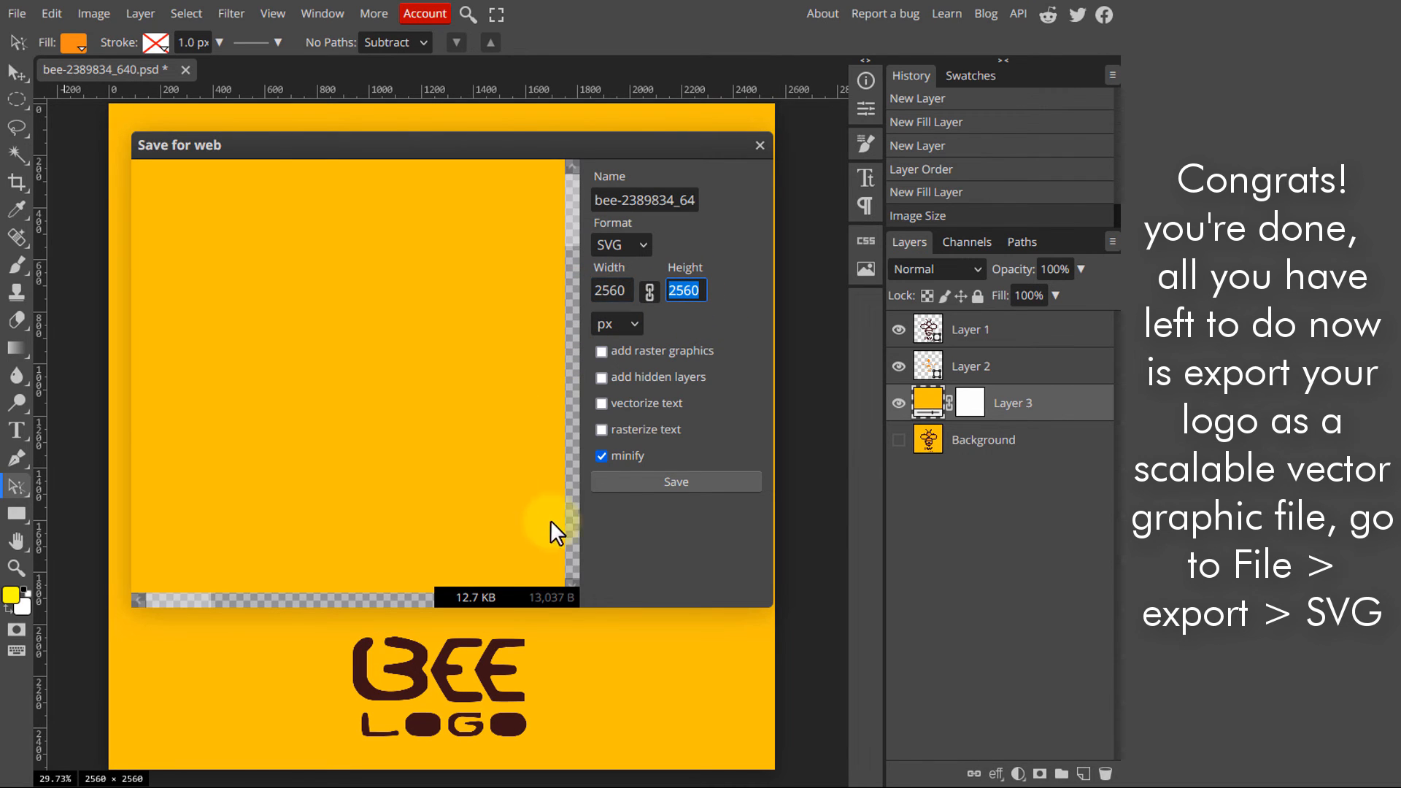
{"action": "left_click", "coordinate": [602, 457]}
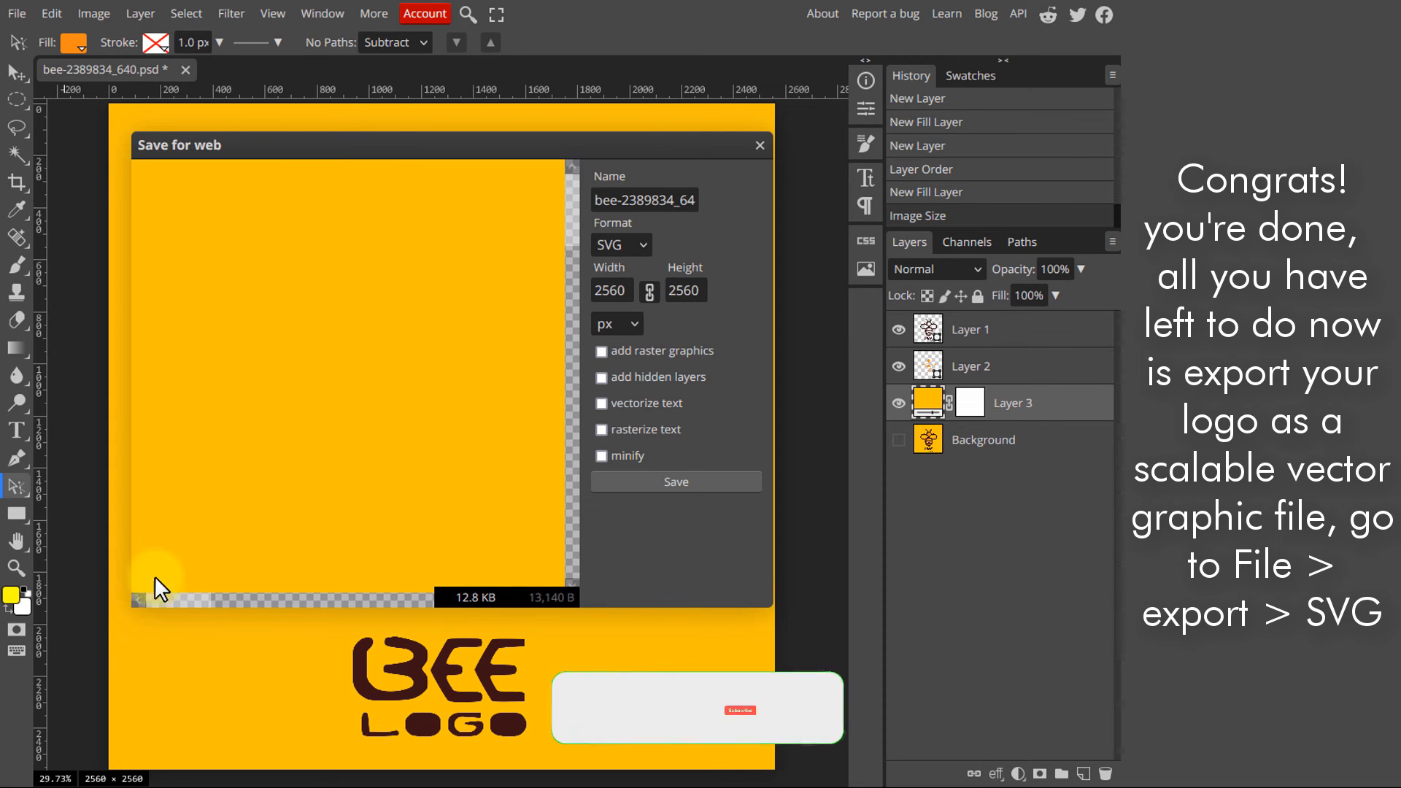
Inspect the bee's head and lower body in the export preview, and save the SVG file
{"action": "left_click_drag", "start_coordinate": [278, 594], "coordinate": [402, 594]}
{"action": "left_click", "coordinate": [570, 237]}
{"action": "left_click_drag", "start_coordinate": [570, 238], "coordinate": [458, 520]}
{"action": "left_click_drag", "start_coordinate": [383, 604], "coordinate": [327, 615]}
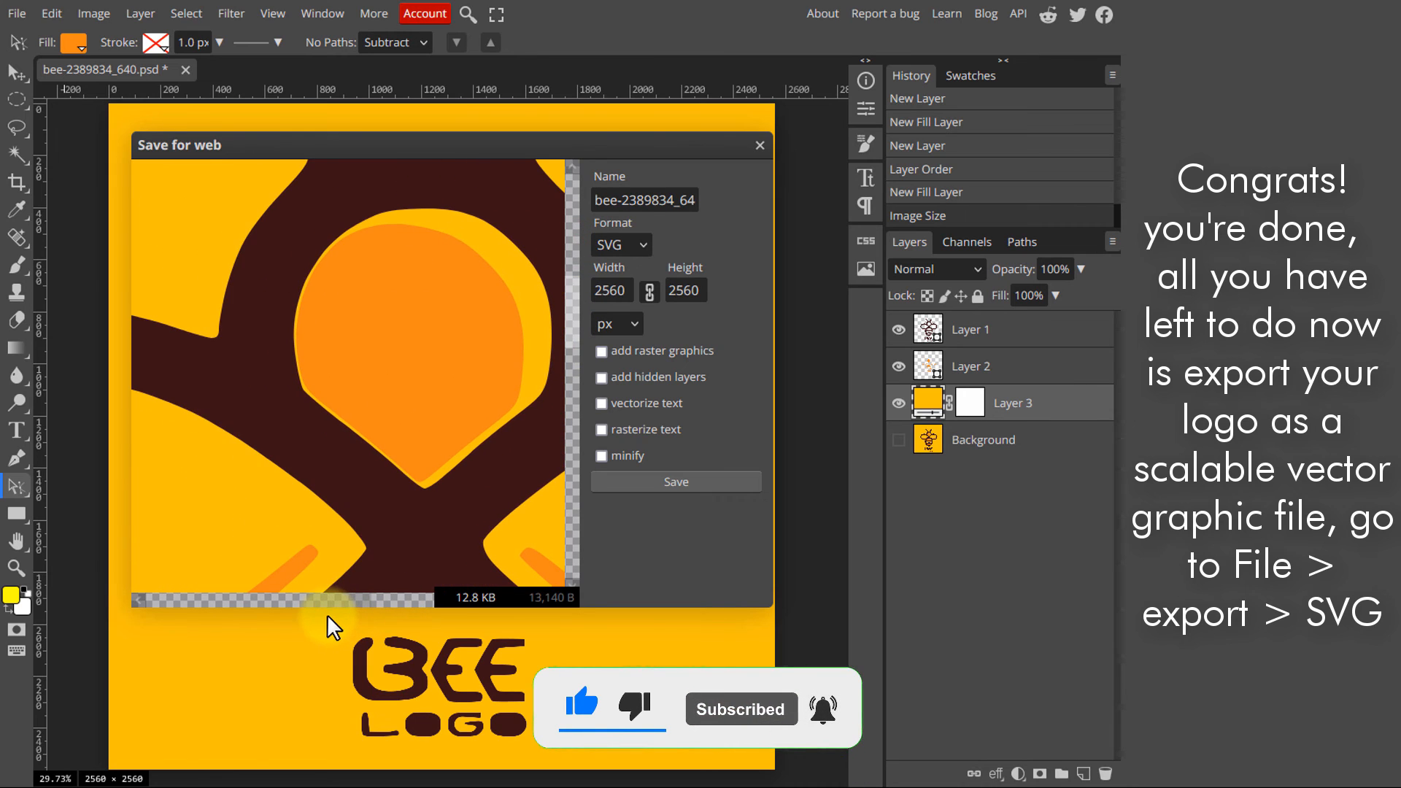
{"action": "left_click_drag", "start_coordinate": [580, 340], "coordinate": [558, 445]}
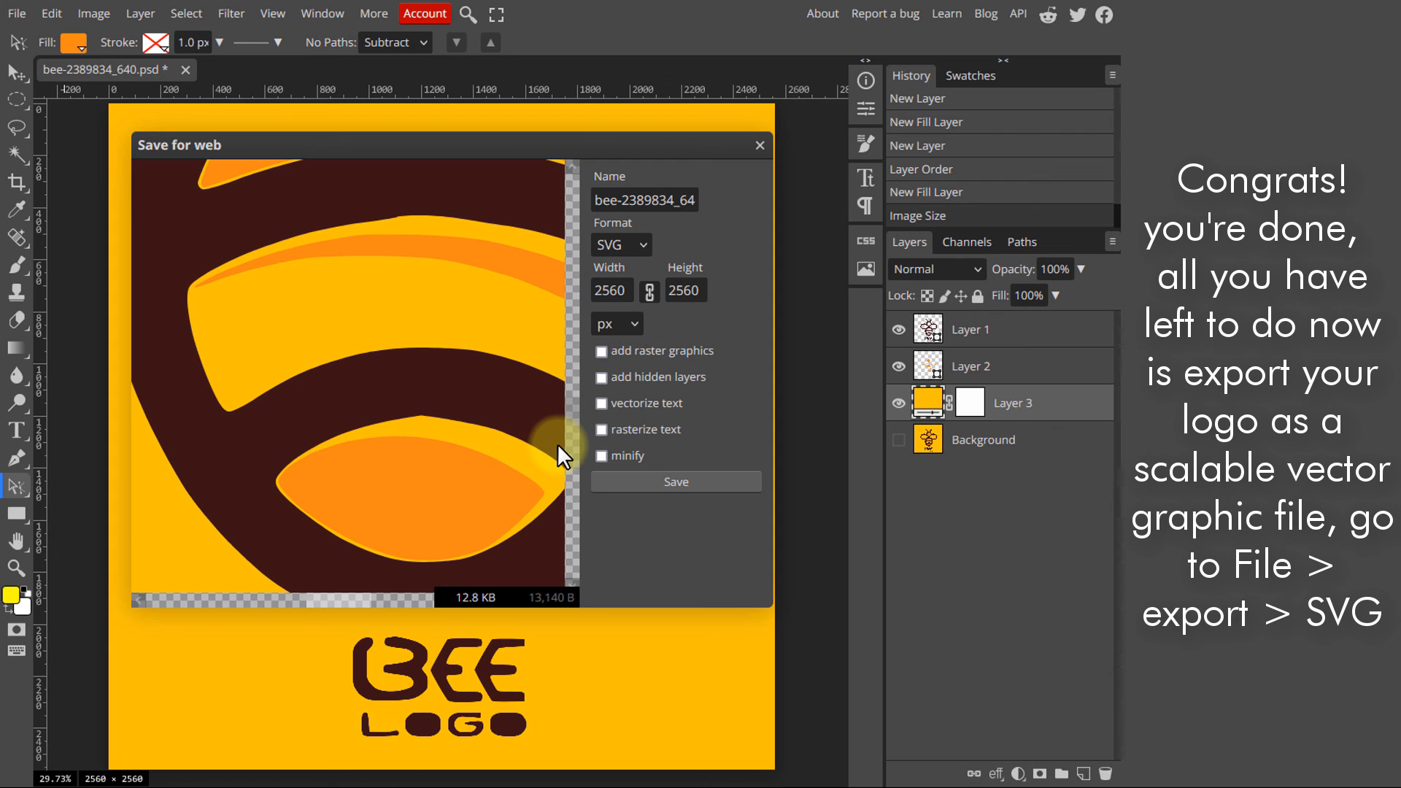
{"action": "left_click", "coordinate": [699, 482]}
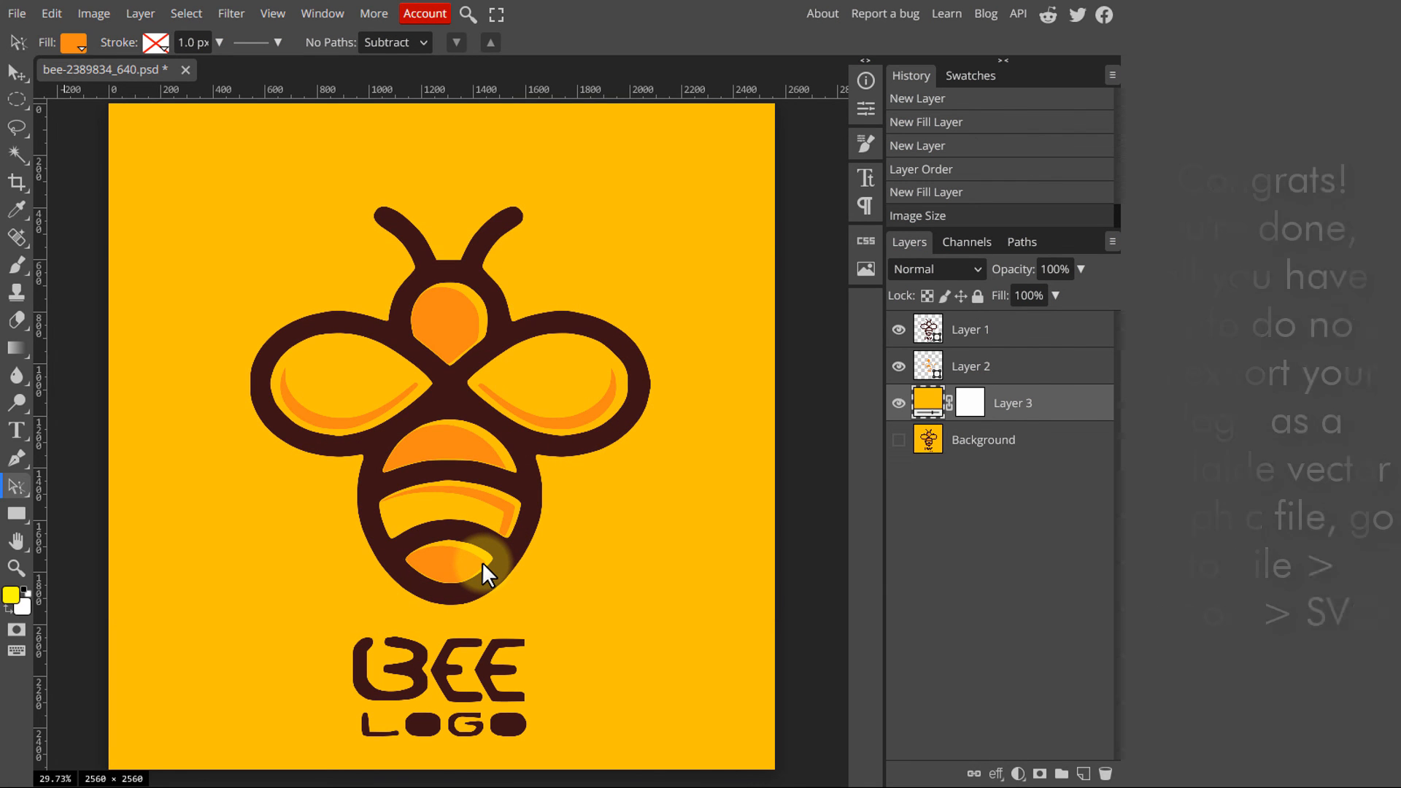